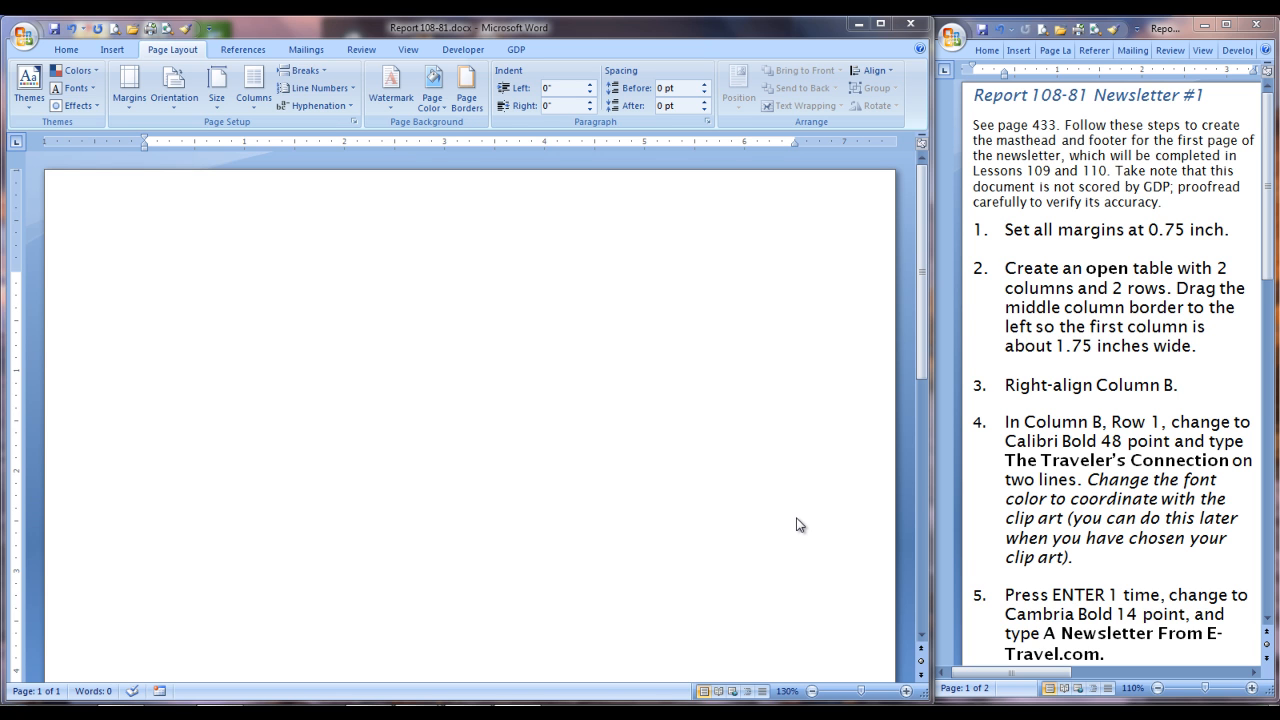
Set the top, bottom, left and right page margins of the whole document to 0.75 inch
click(129, 262)
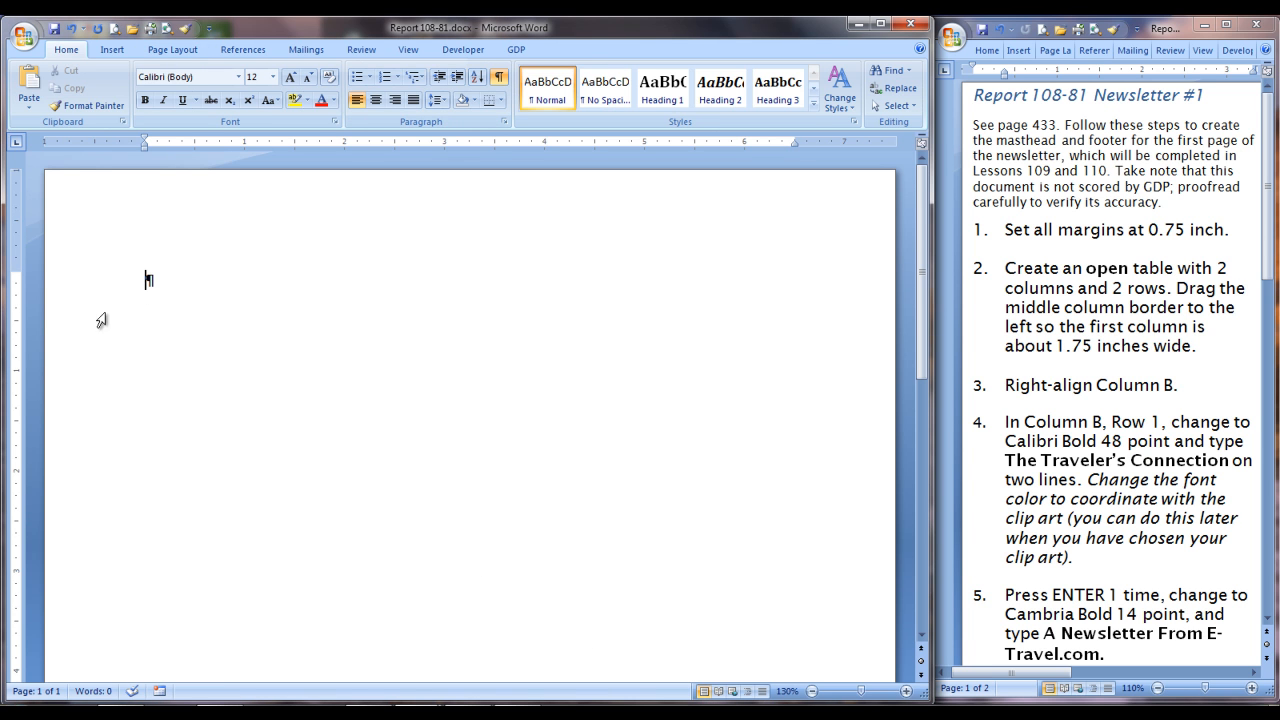
click(172, 52)
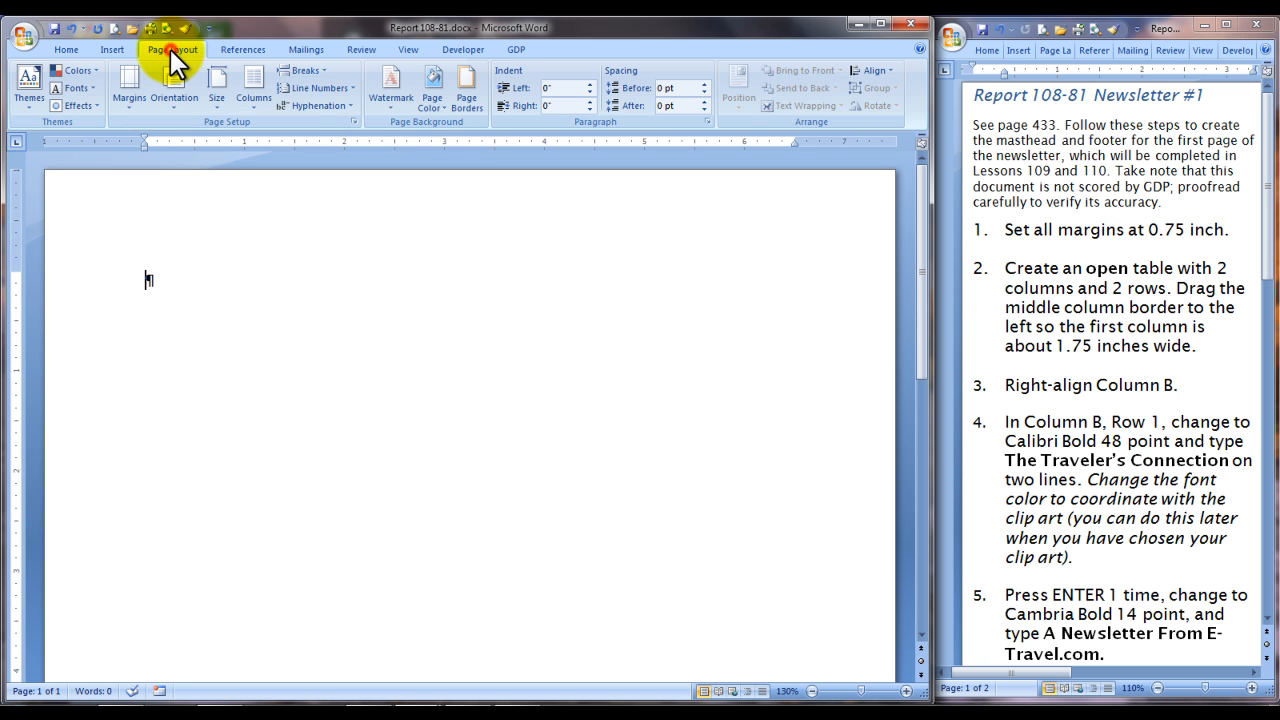
click(128, 107)
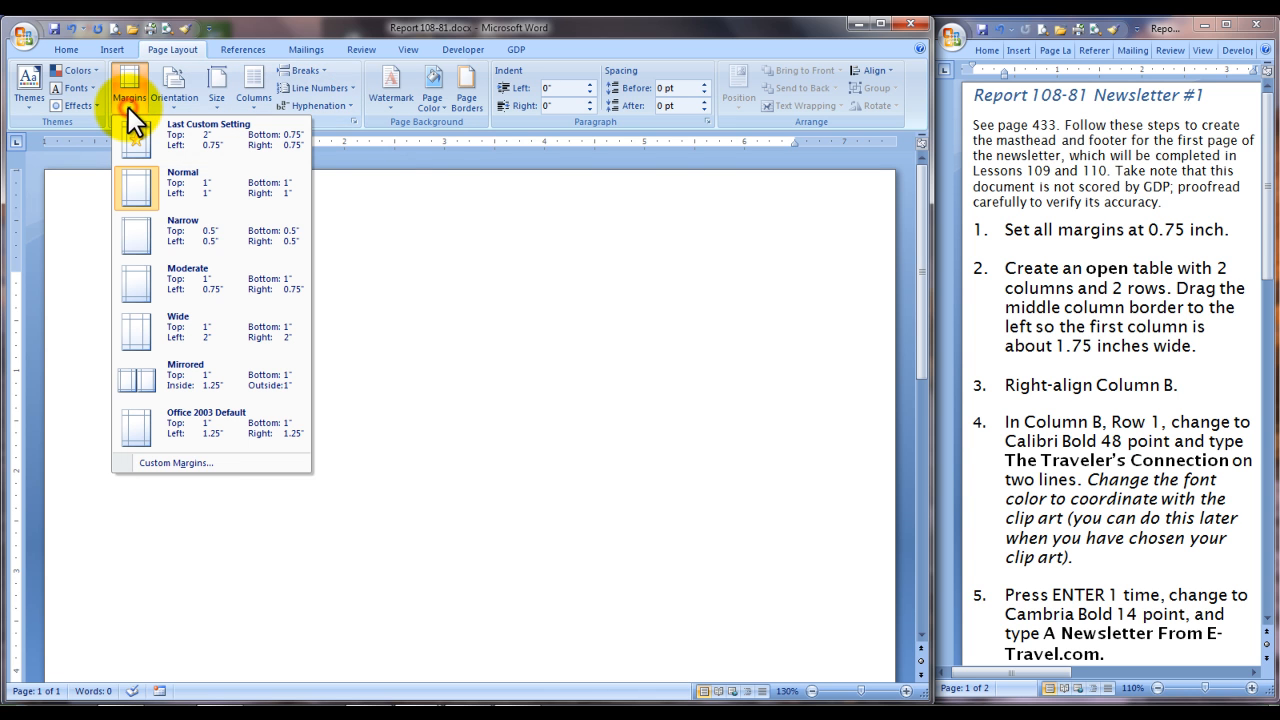
click(186, 462)
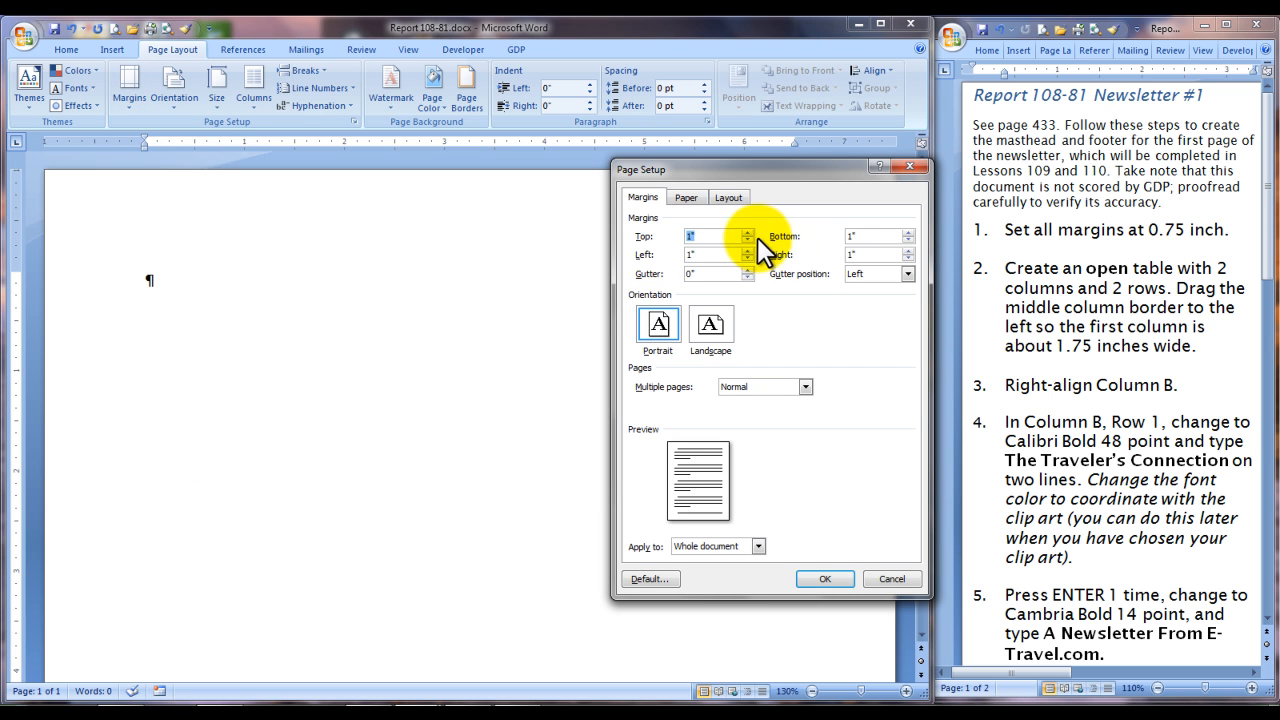
text(.75)
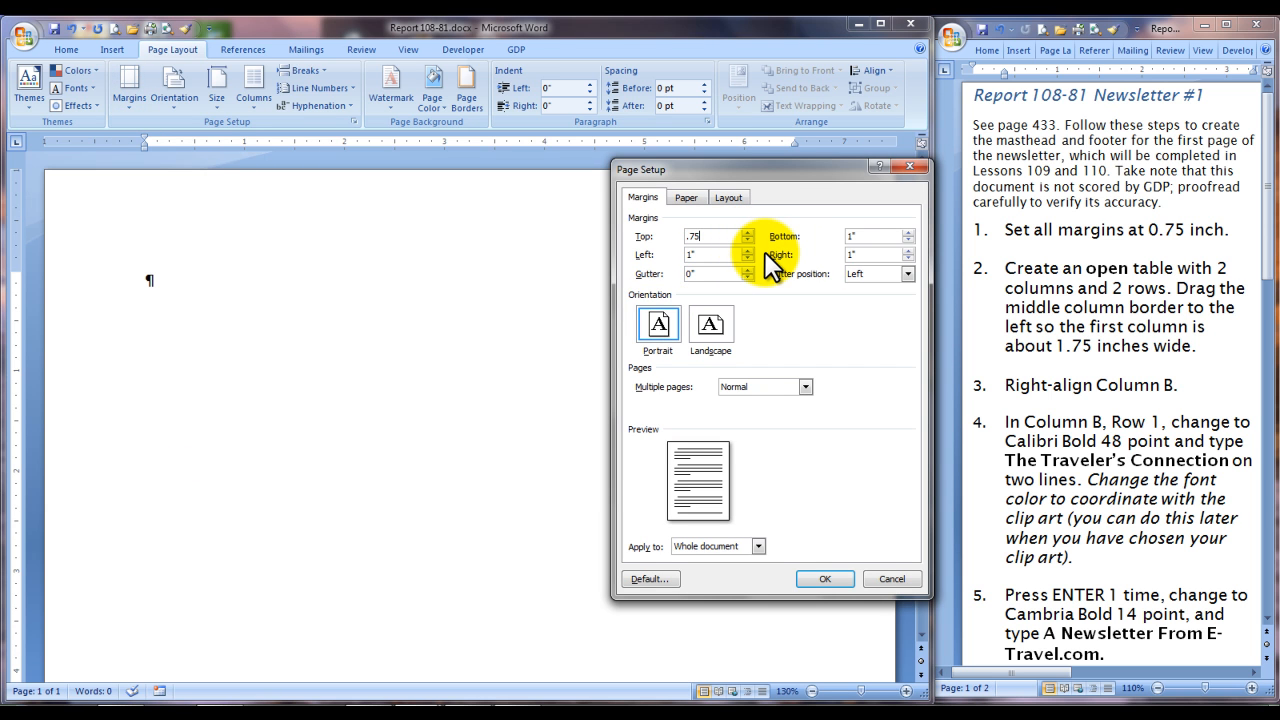
click(875, 235)
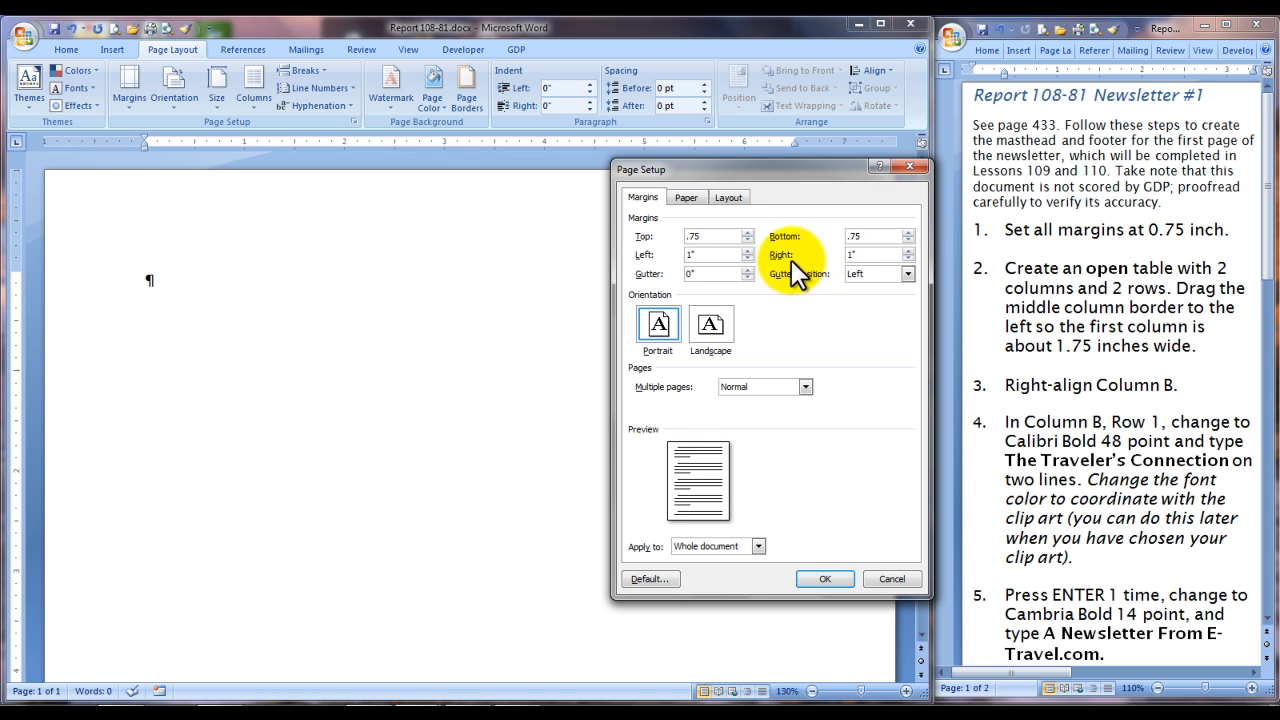
drag(719, 254, 679, 256)
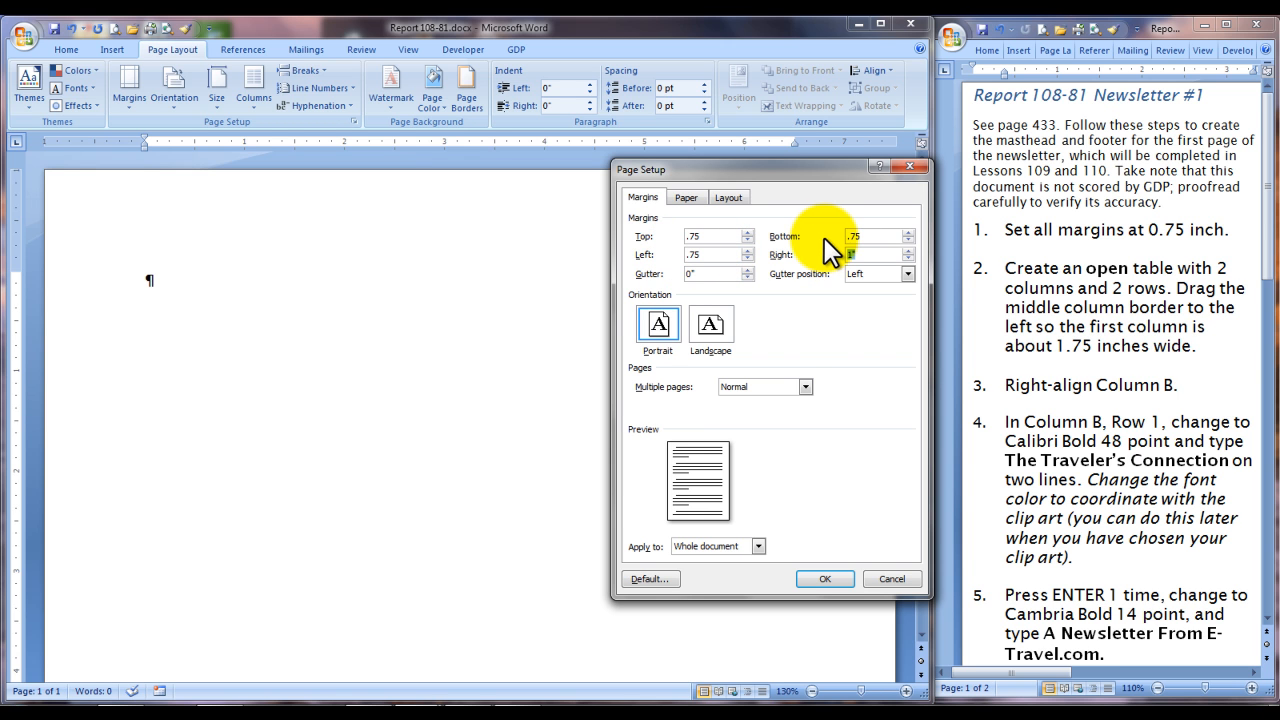
click(824, 578)
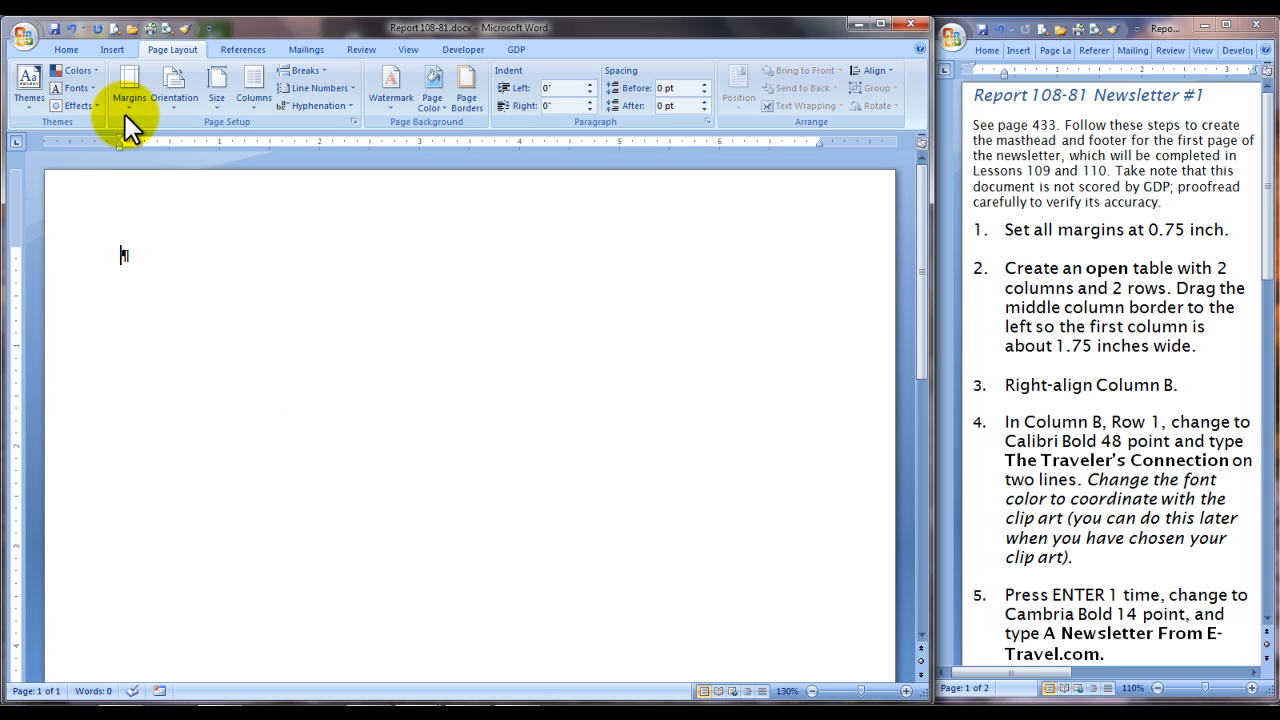
Insert a table with 2 columns and 2 rows at the start of the document and remove all its borders
click(114, 50)
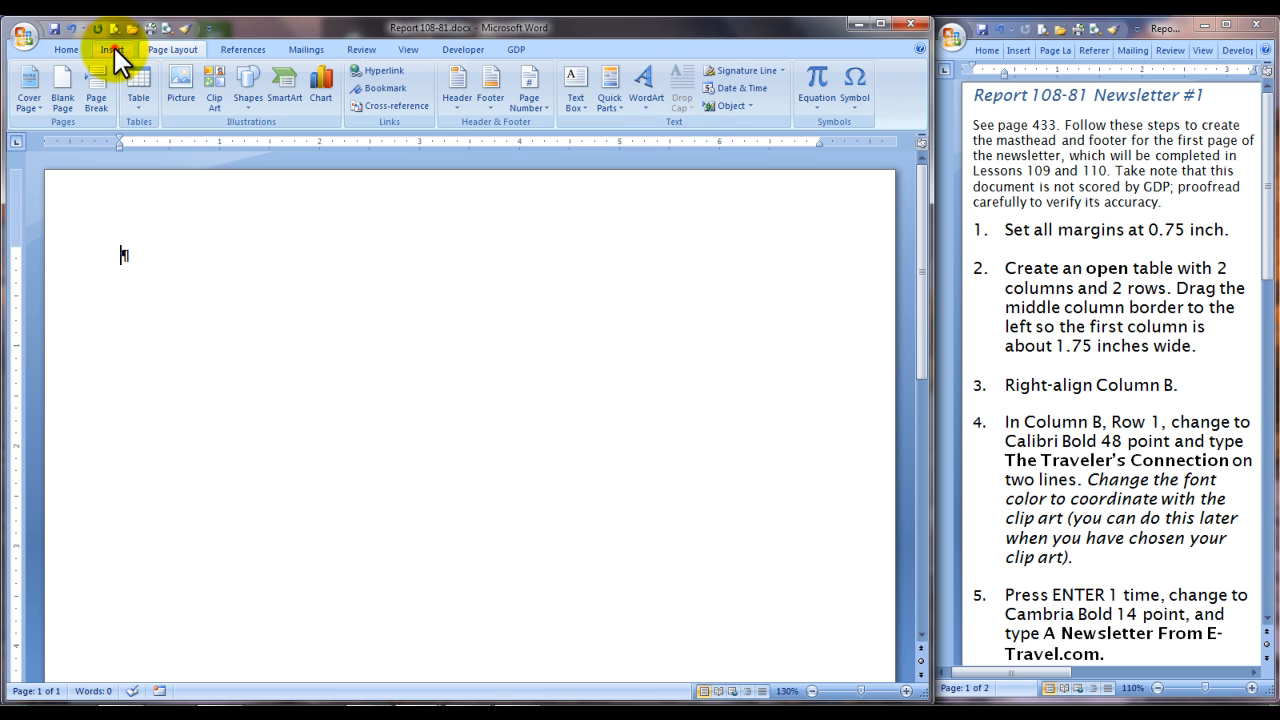
click(140, 99)
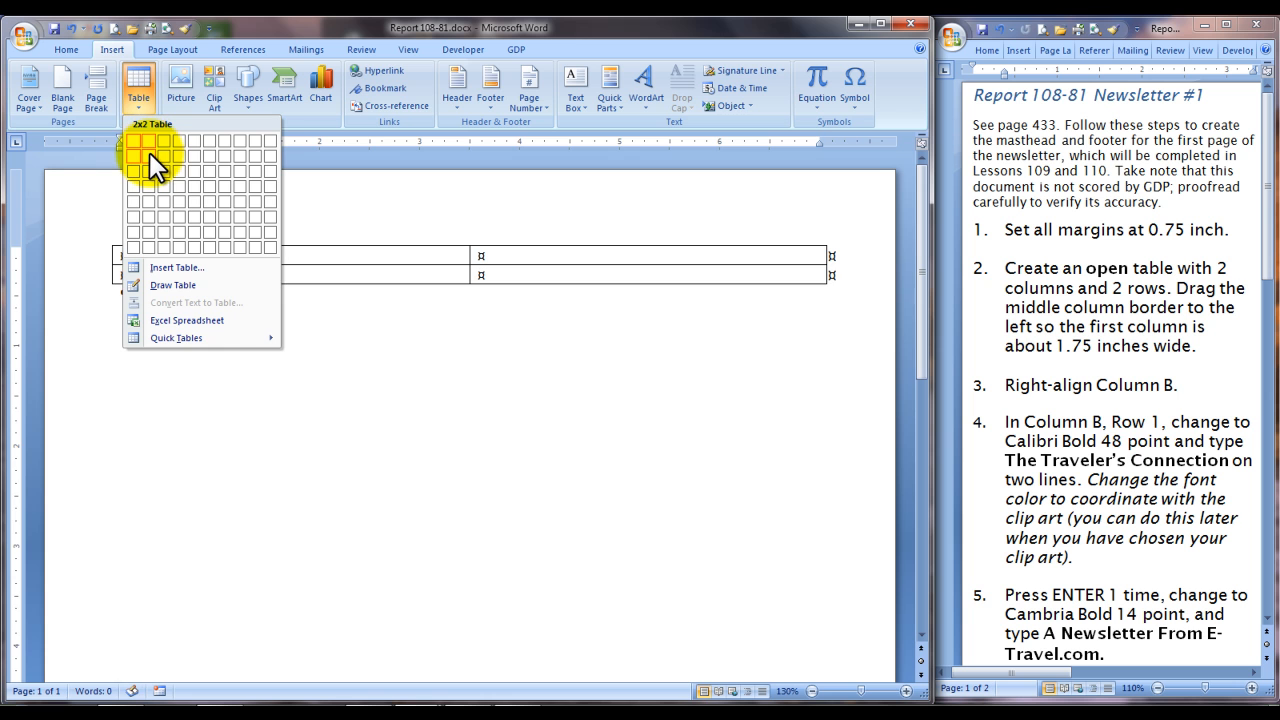
click(149, 152)
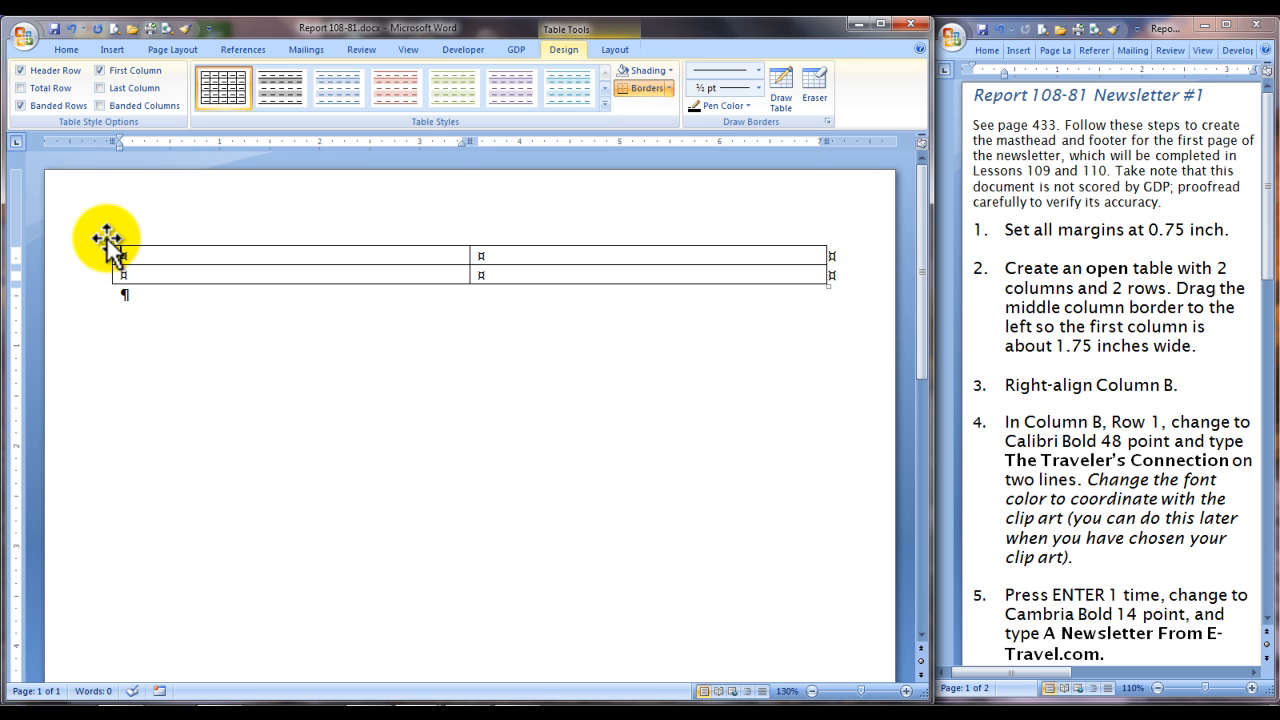
click(107, 239)
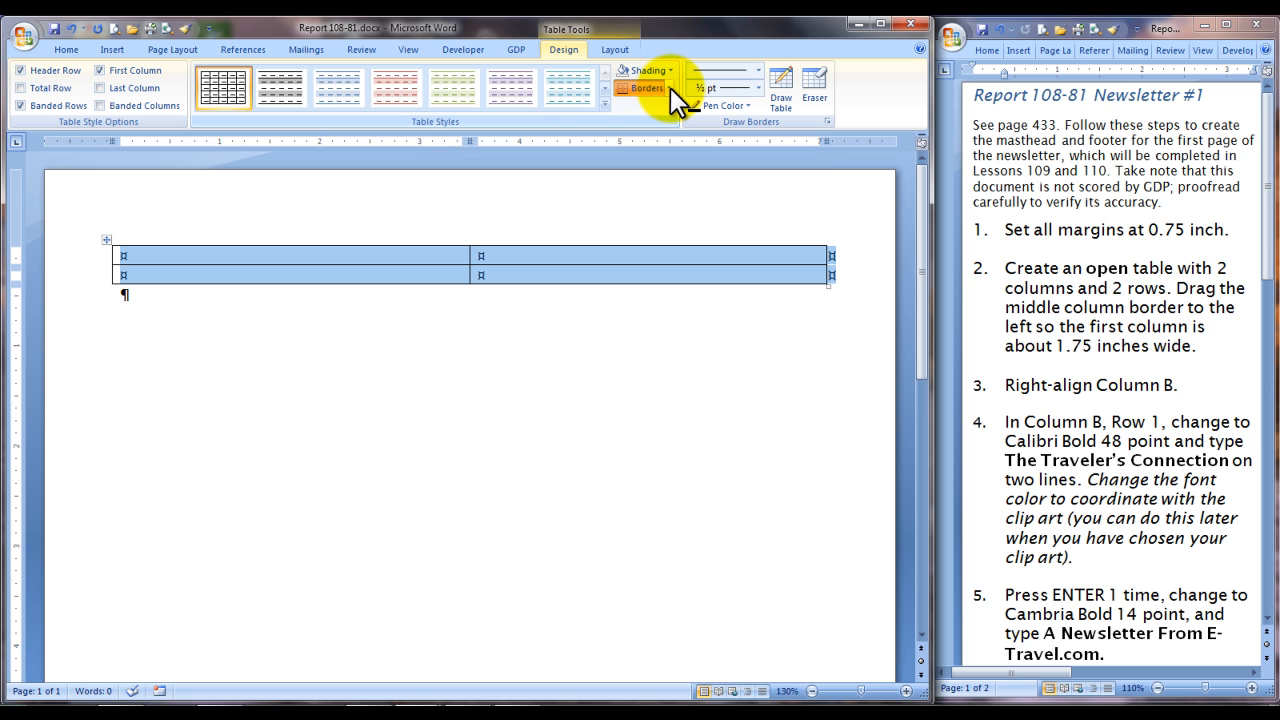
click(670, 87)
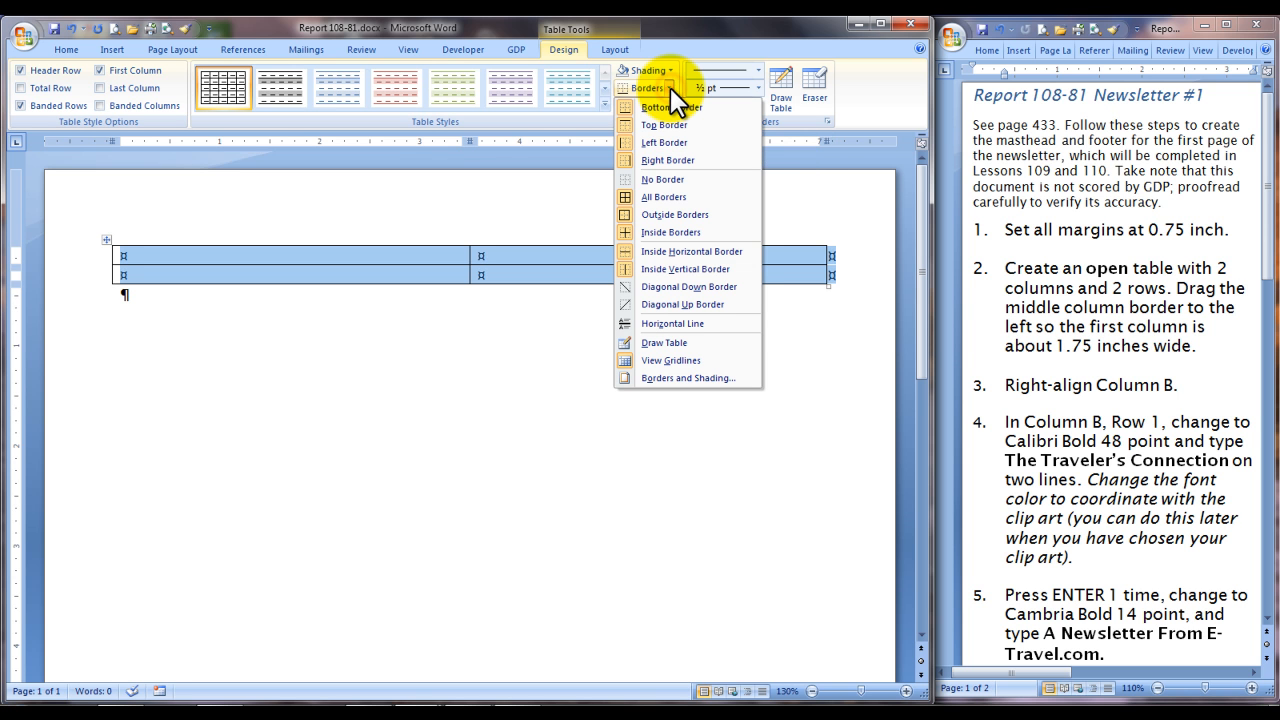
click(658, 178)
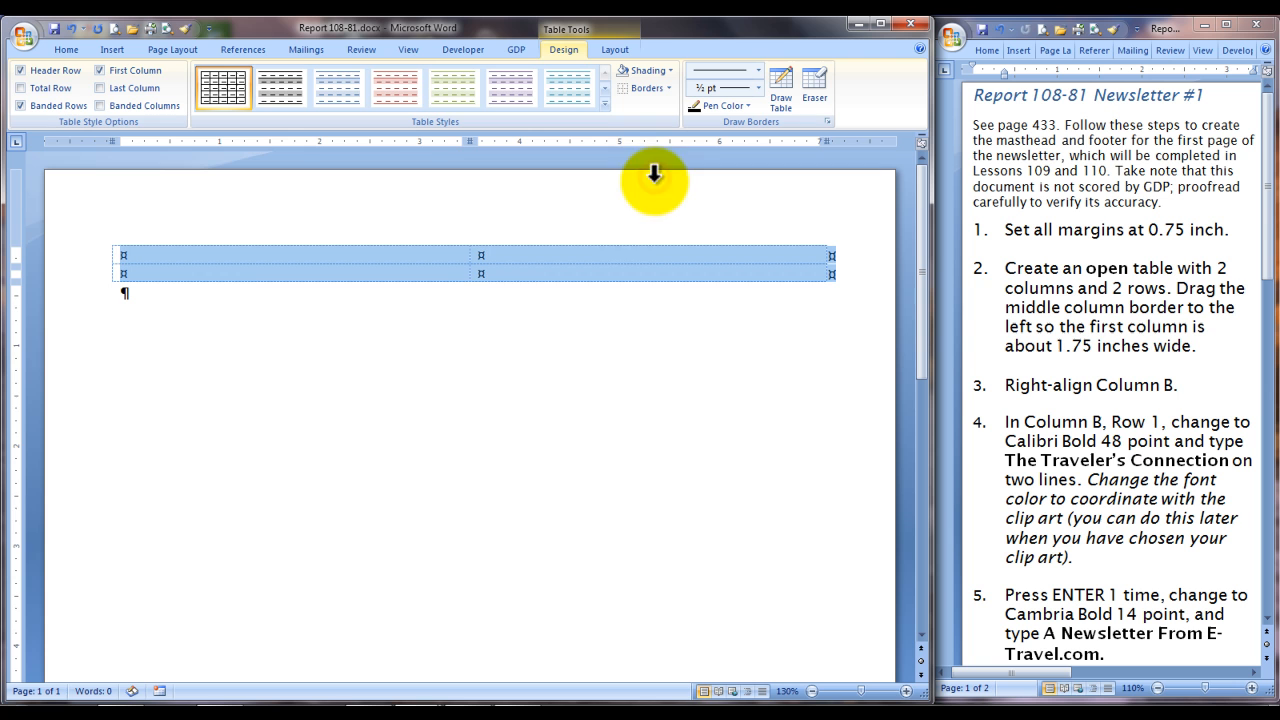
click(218, 302)
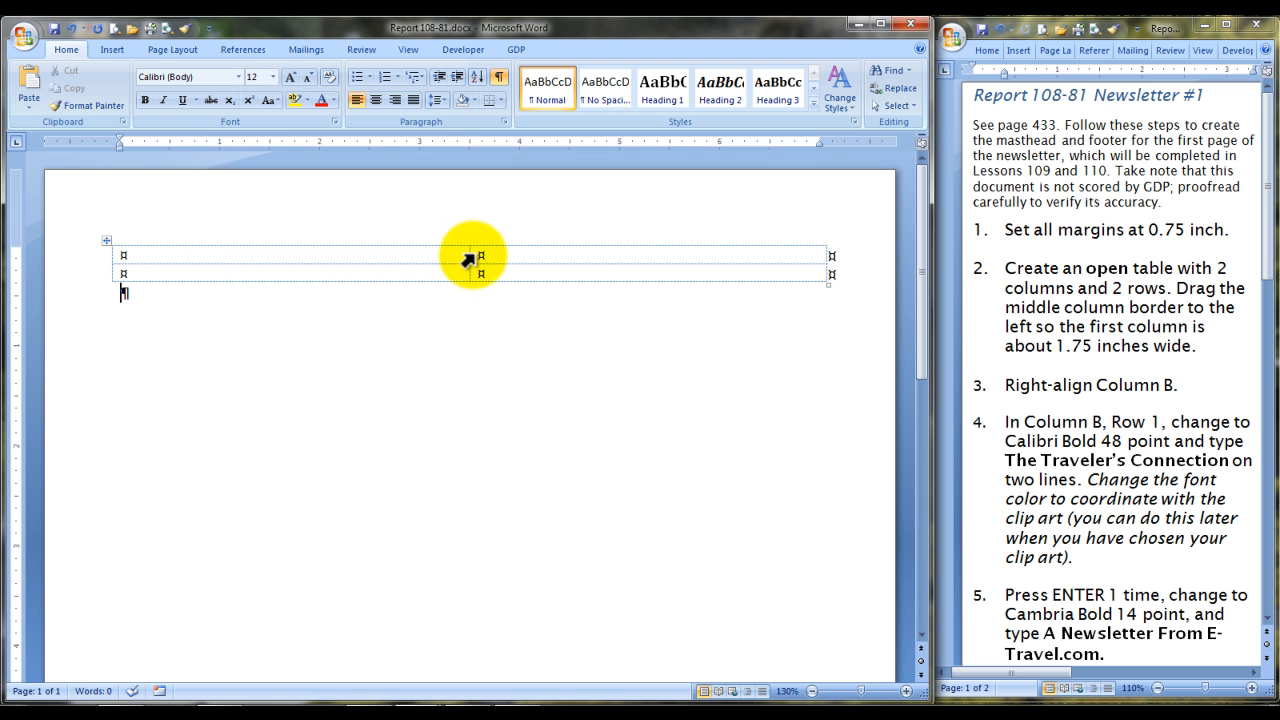
Narrow the table's first column to about 1.75 inches by moving the middle border, and right-align both cells of Column B
drag(469, 254, 301, 256)
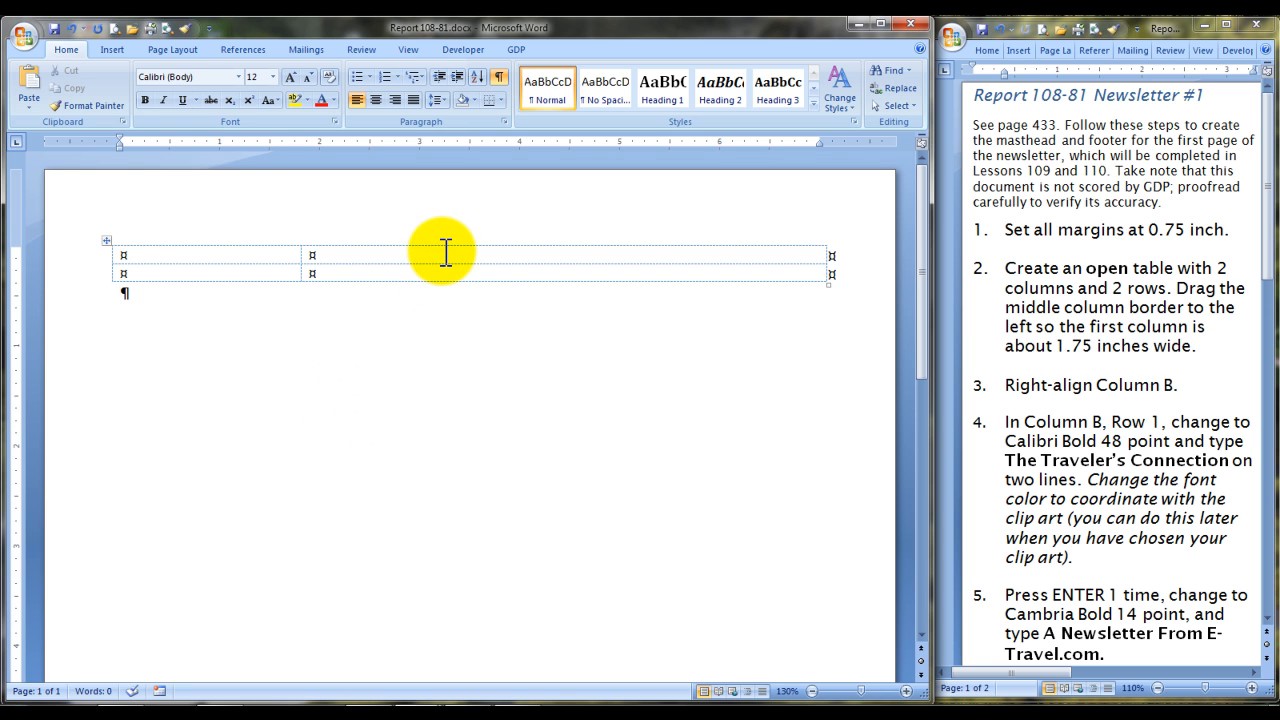
drag(446, 253, 477, 269)
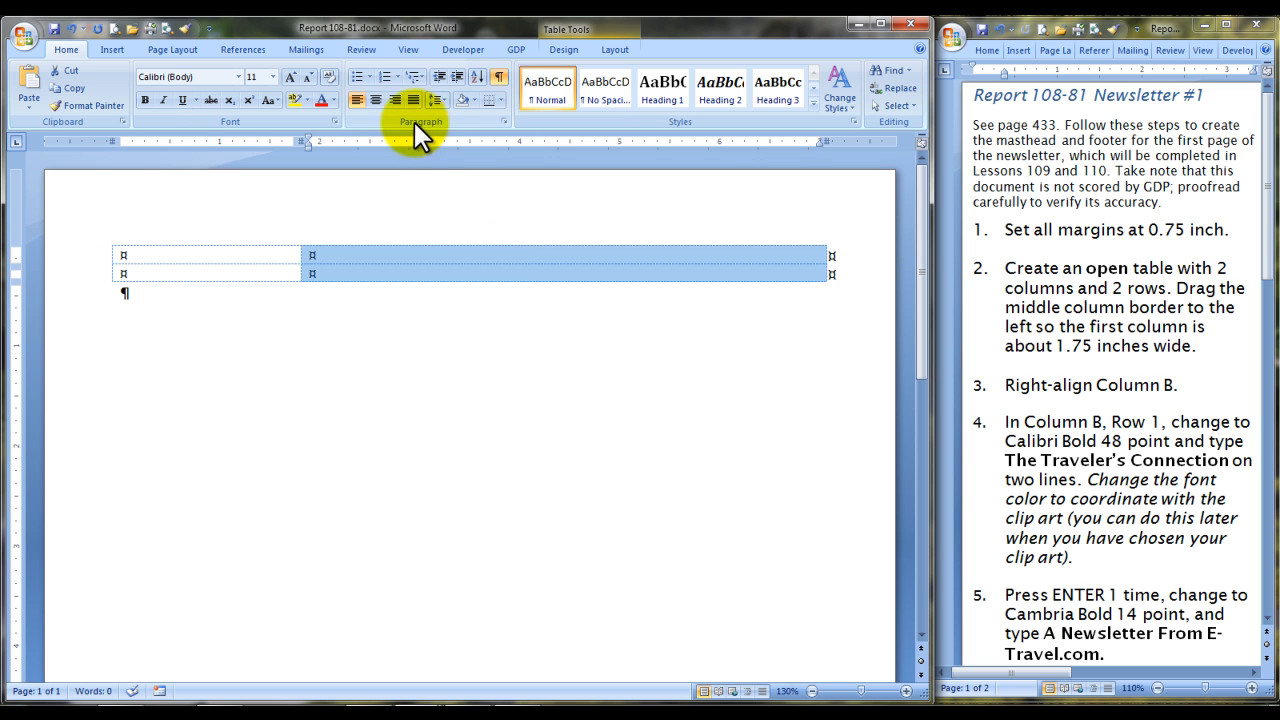
click(396, 98)
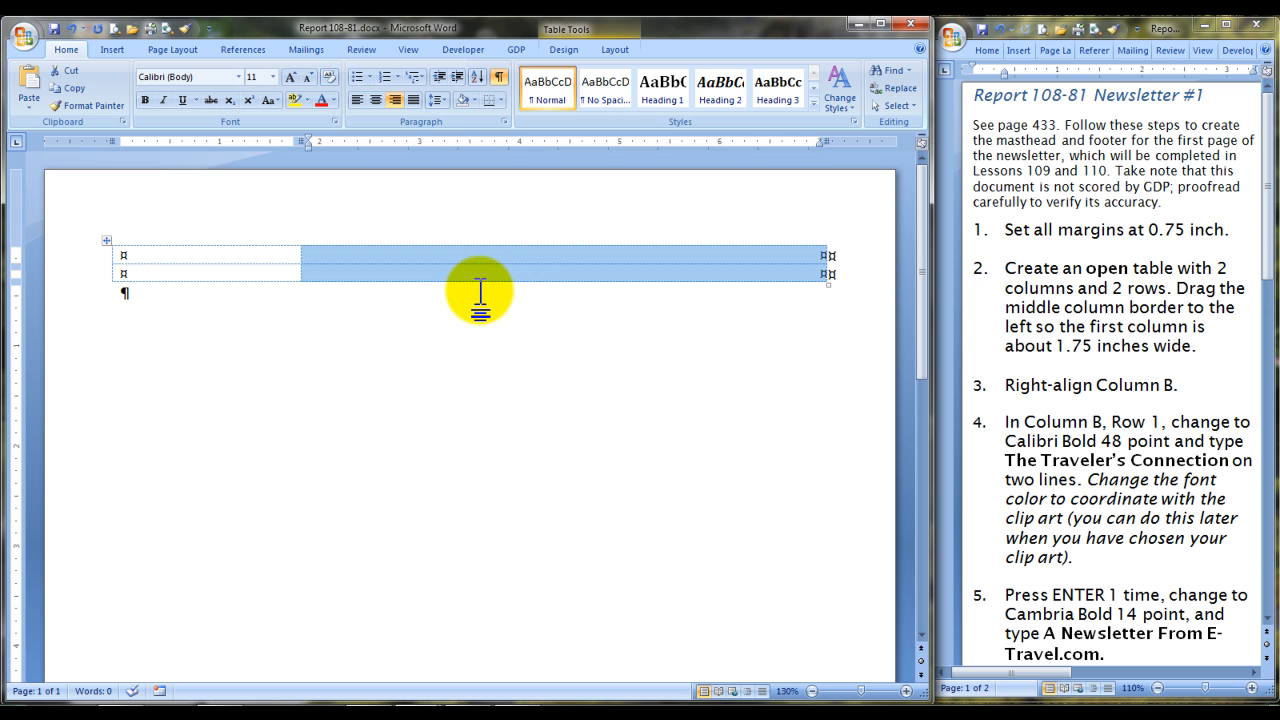
Enter "The Traveler's Connection" on two lines in Column B, Row 1, in bold 48-point Calibri
click(521, 252)
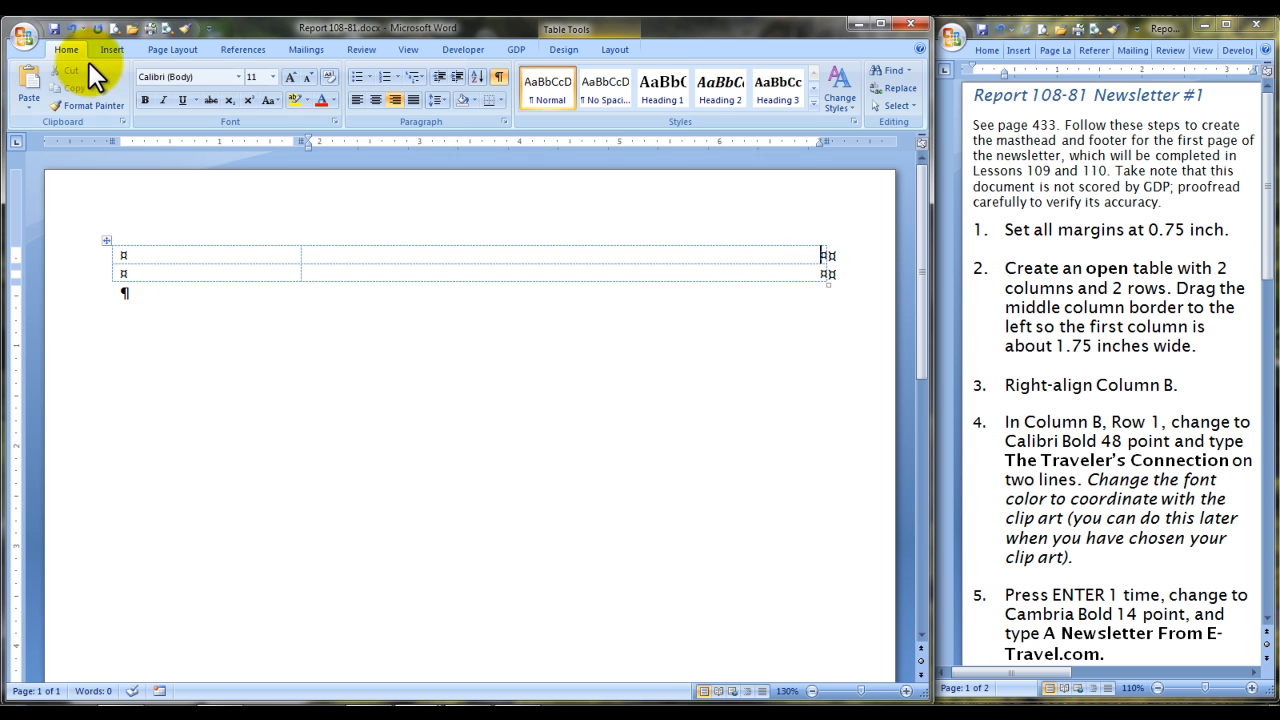
click(145, 100)
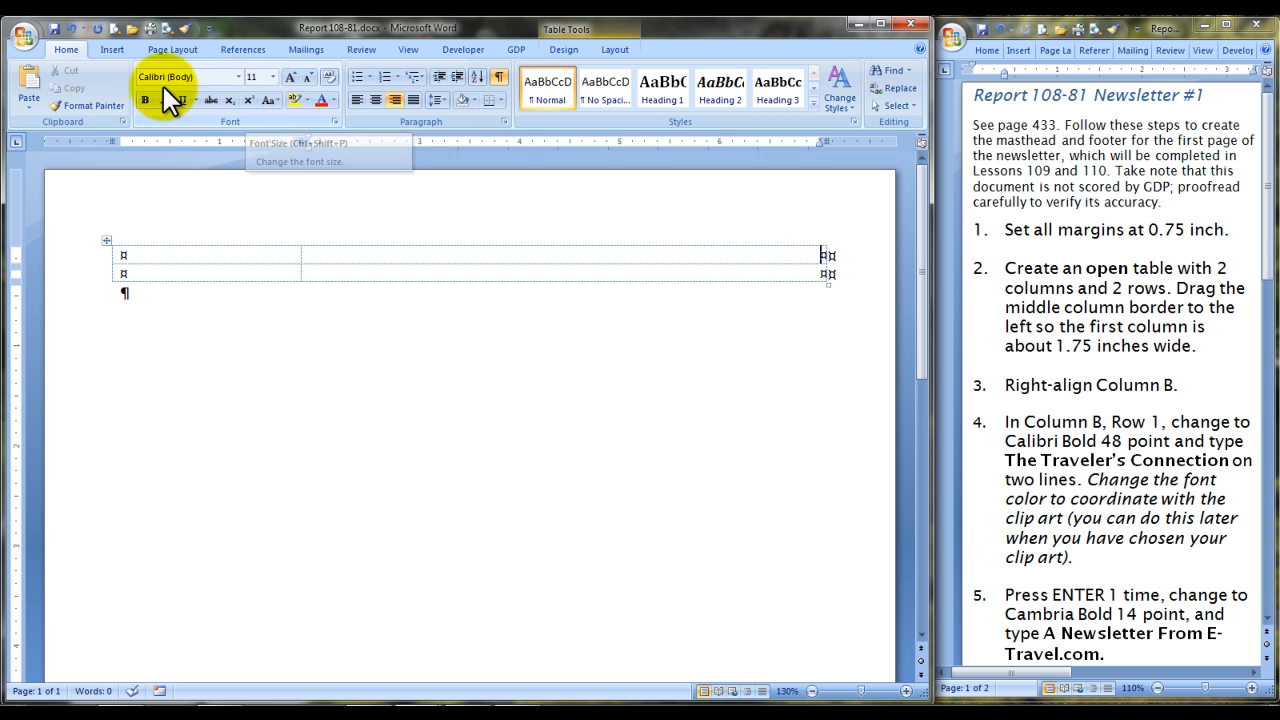
click(273, 77)
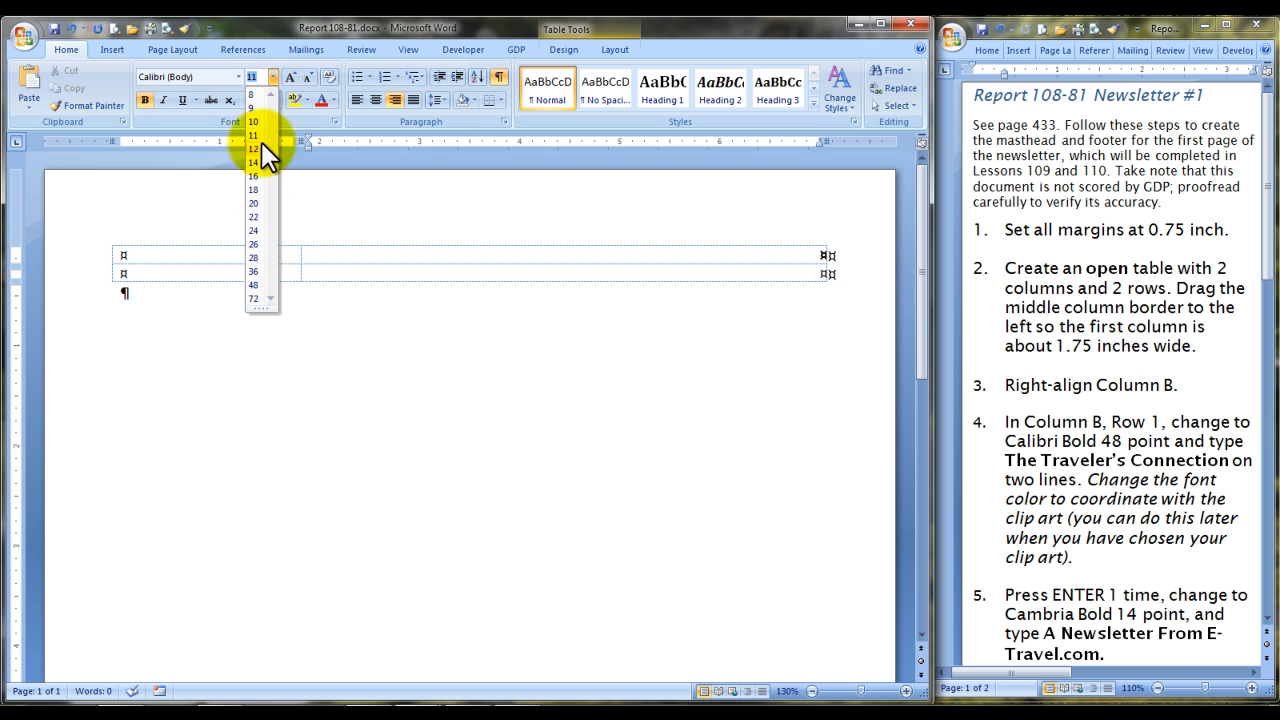
click(253, 284)
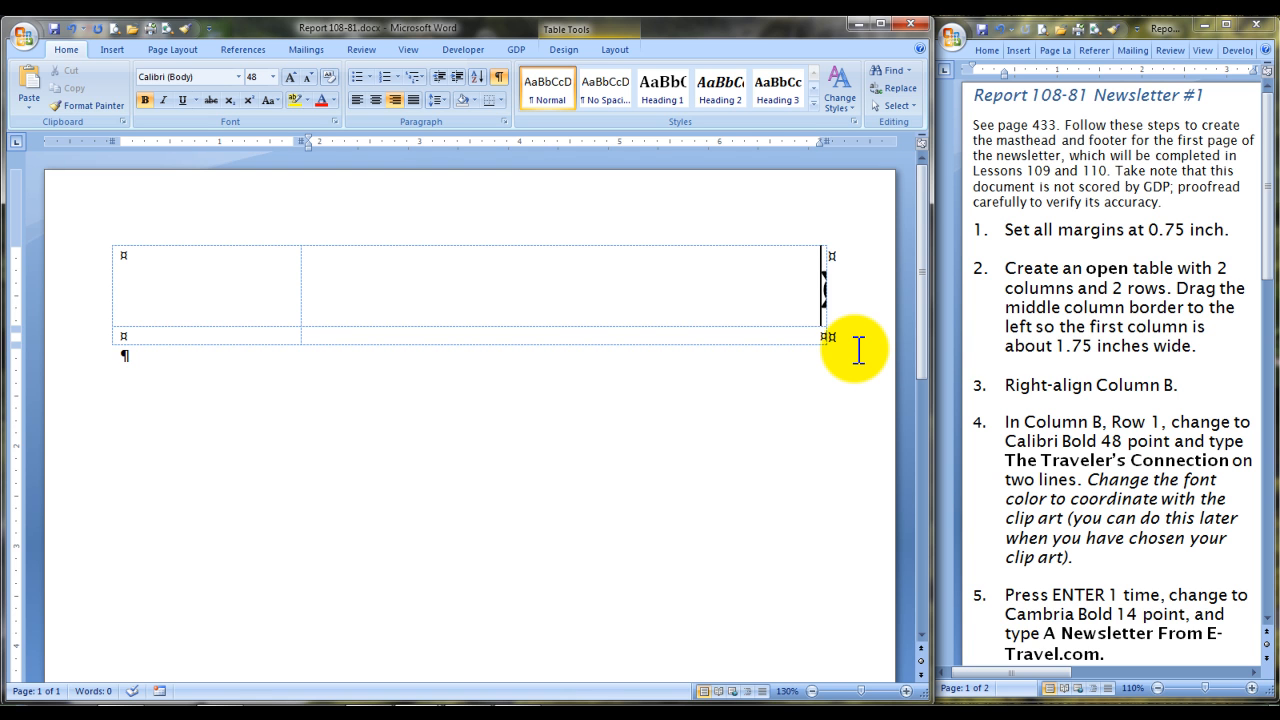
text(The Traveler's)
key(Return)
text(Connection)
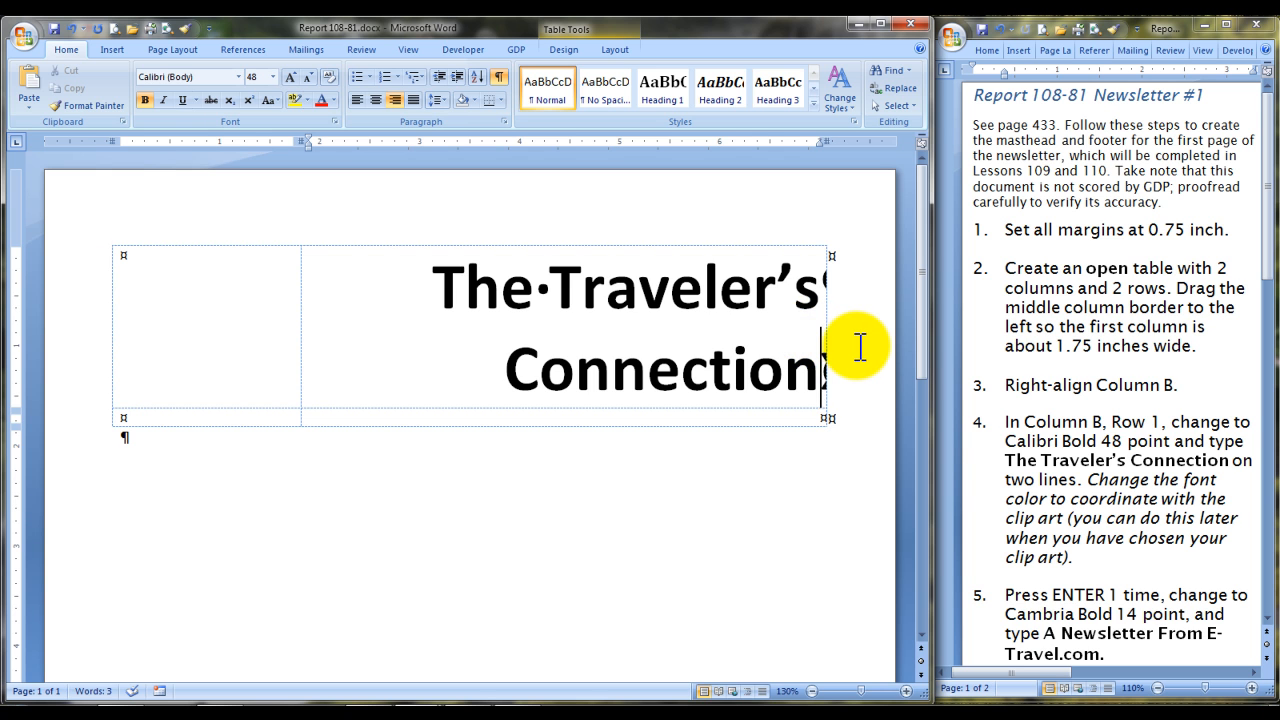
Add the line "A Newsletter From E-Travel.com" below the newsletter title in bold 14-point Cambria
key(Return)
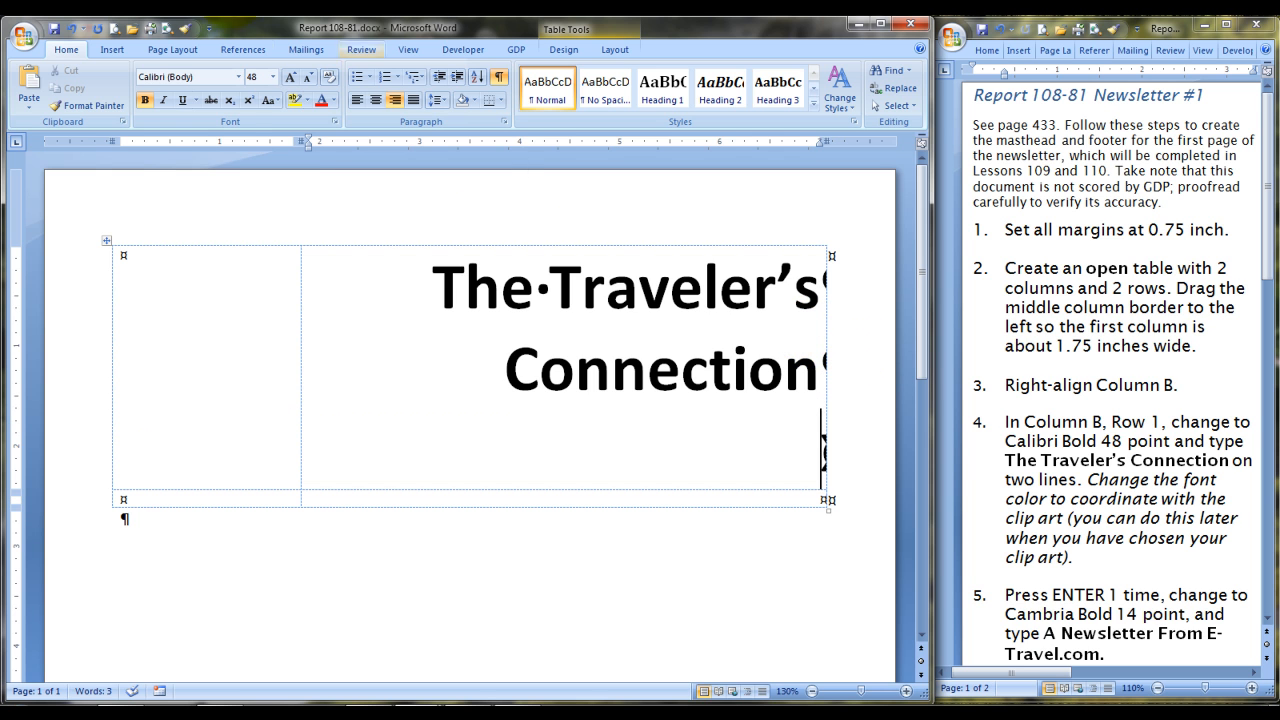
click(272, 77)
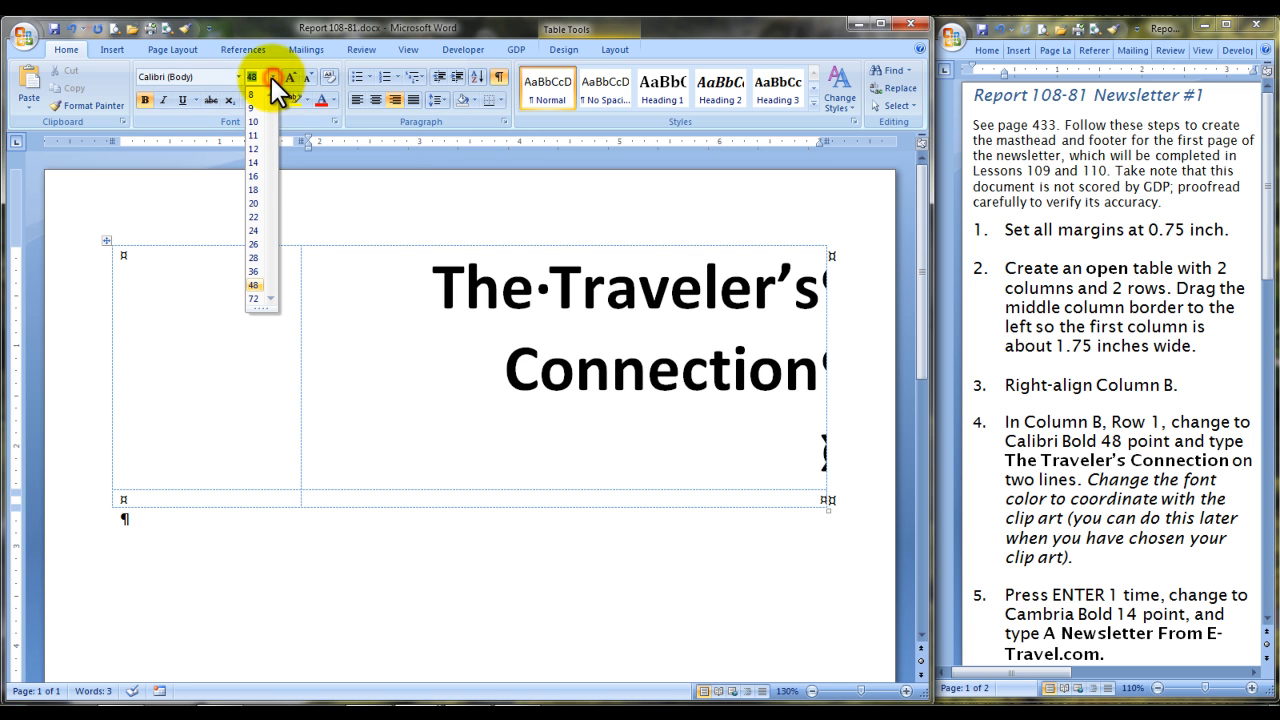
click(257, 166)
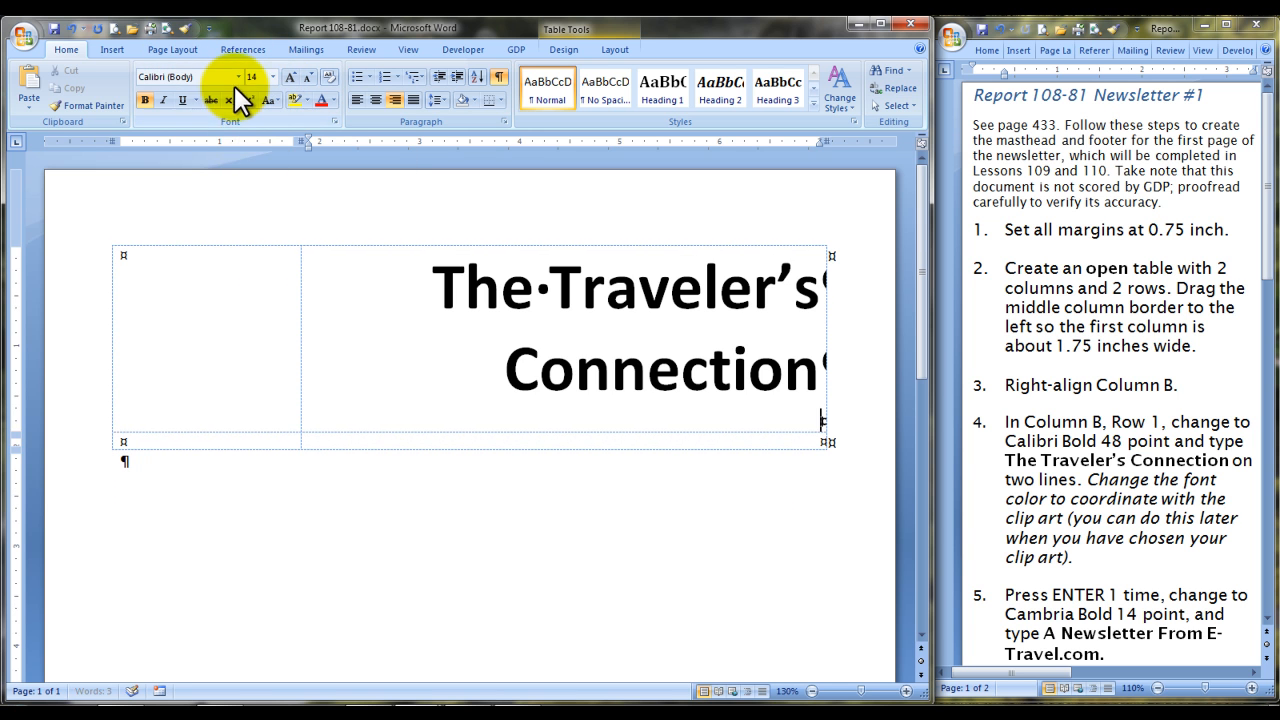
click(240, 77)
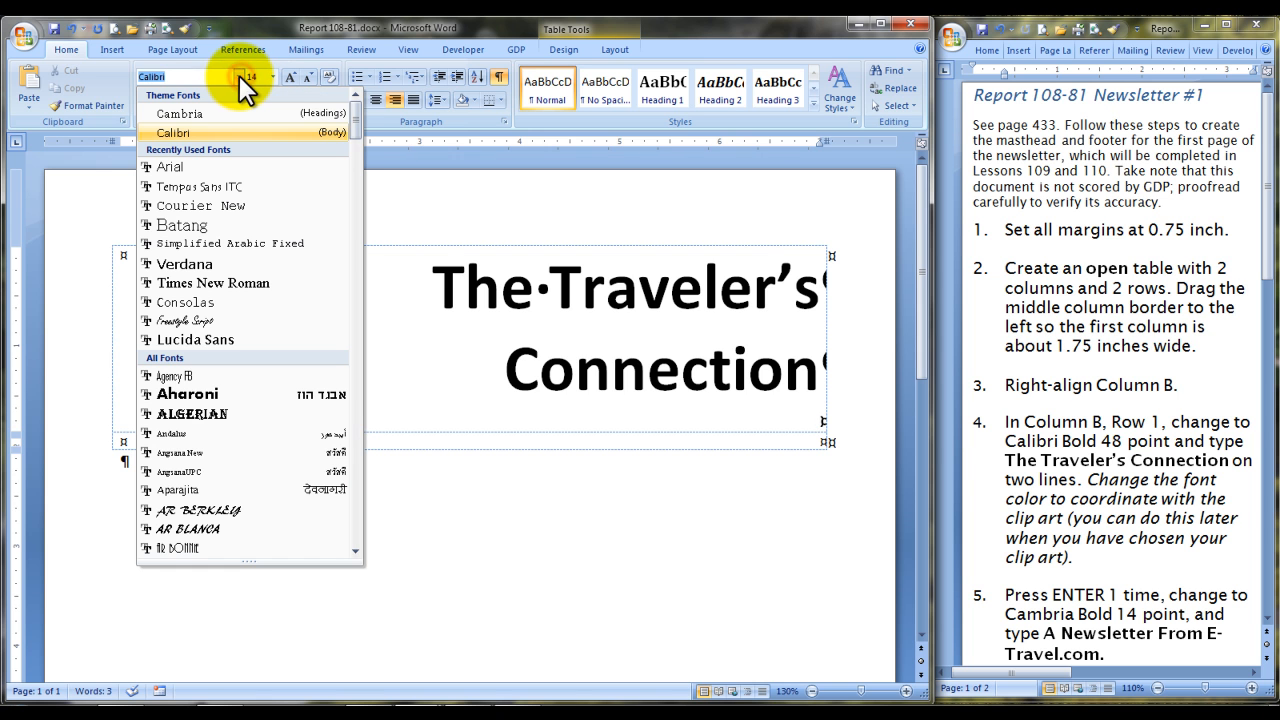
click(231, 114)
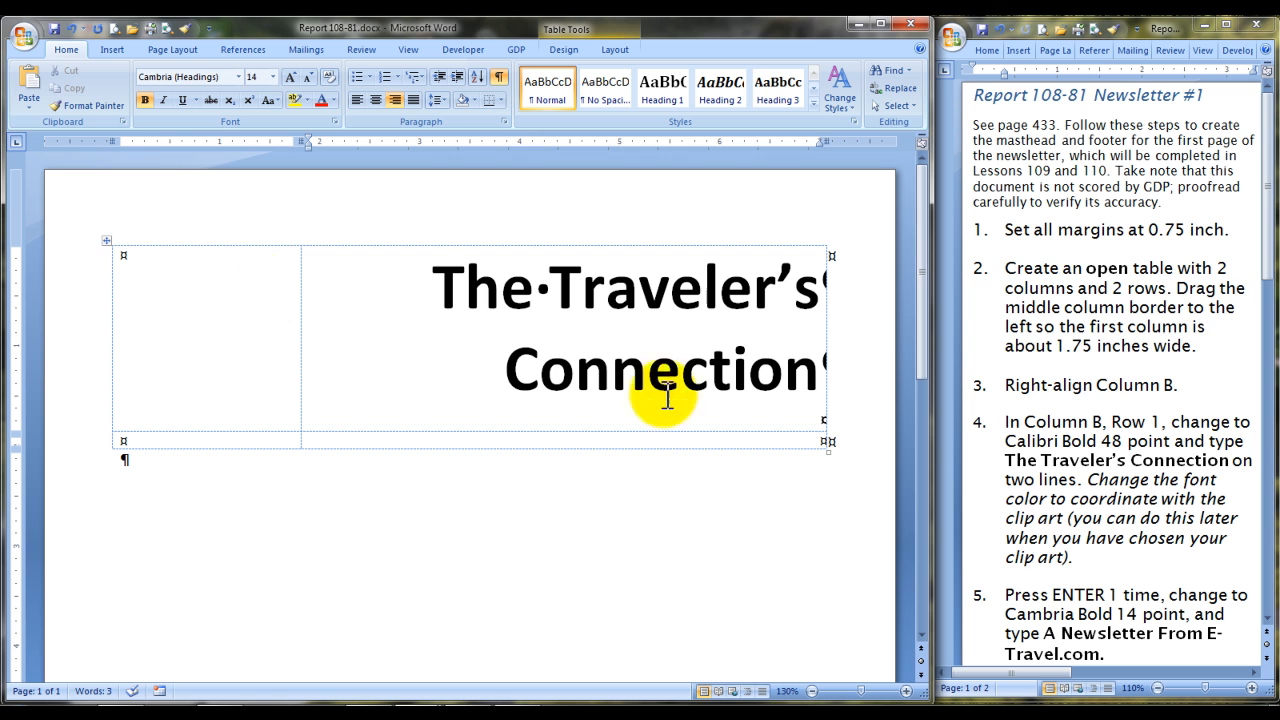
click(1267, 401)
text(A )
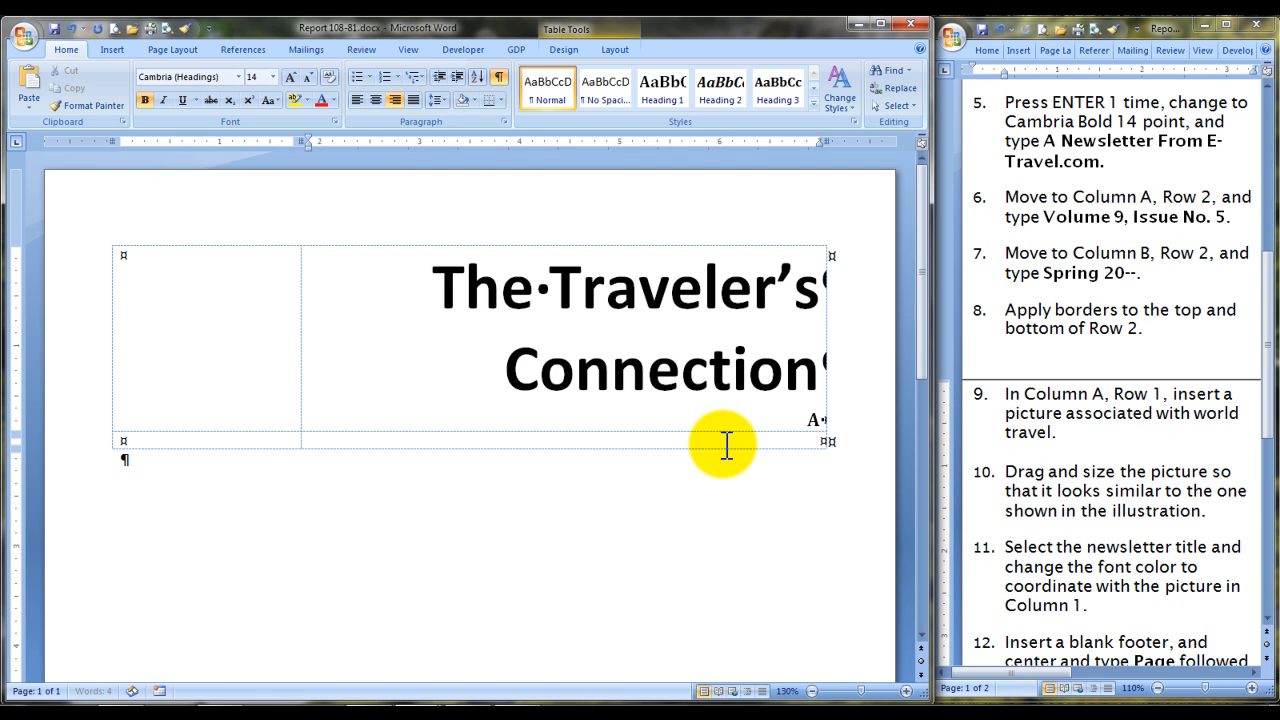
text(Newsletter F)
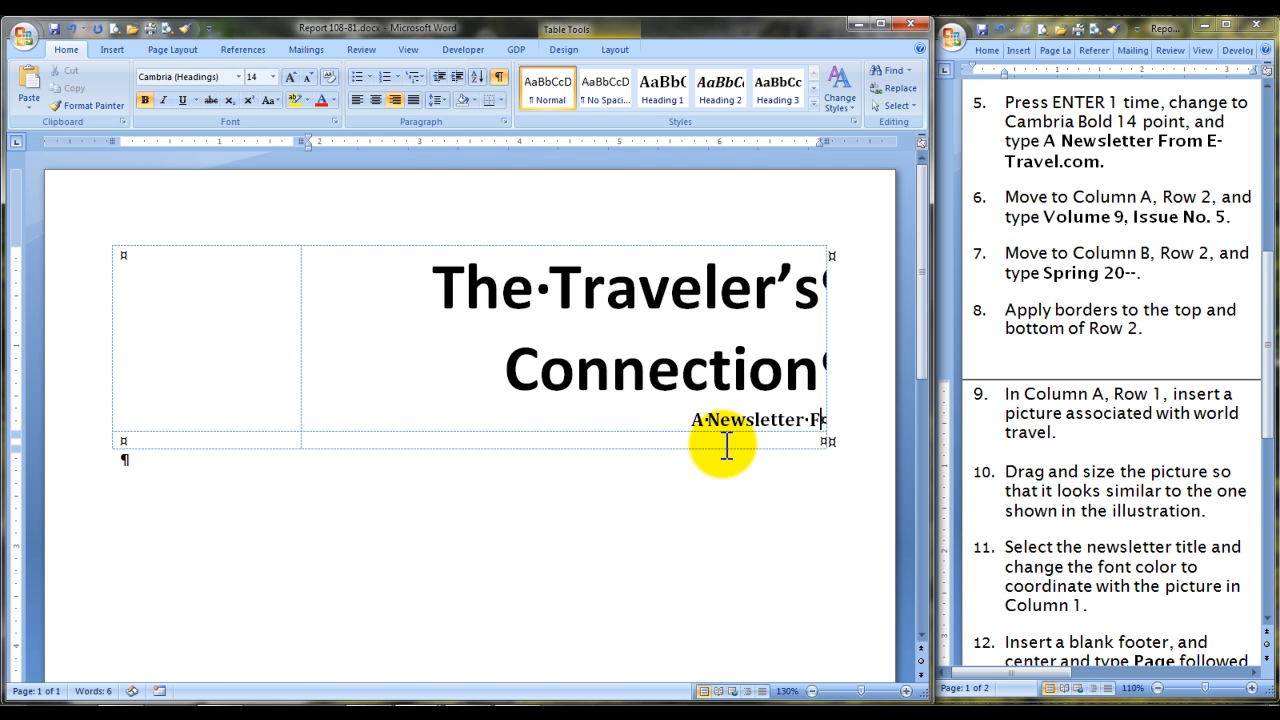
text(rom E)
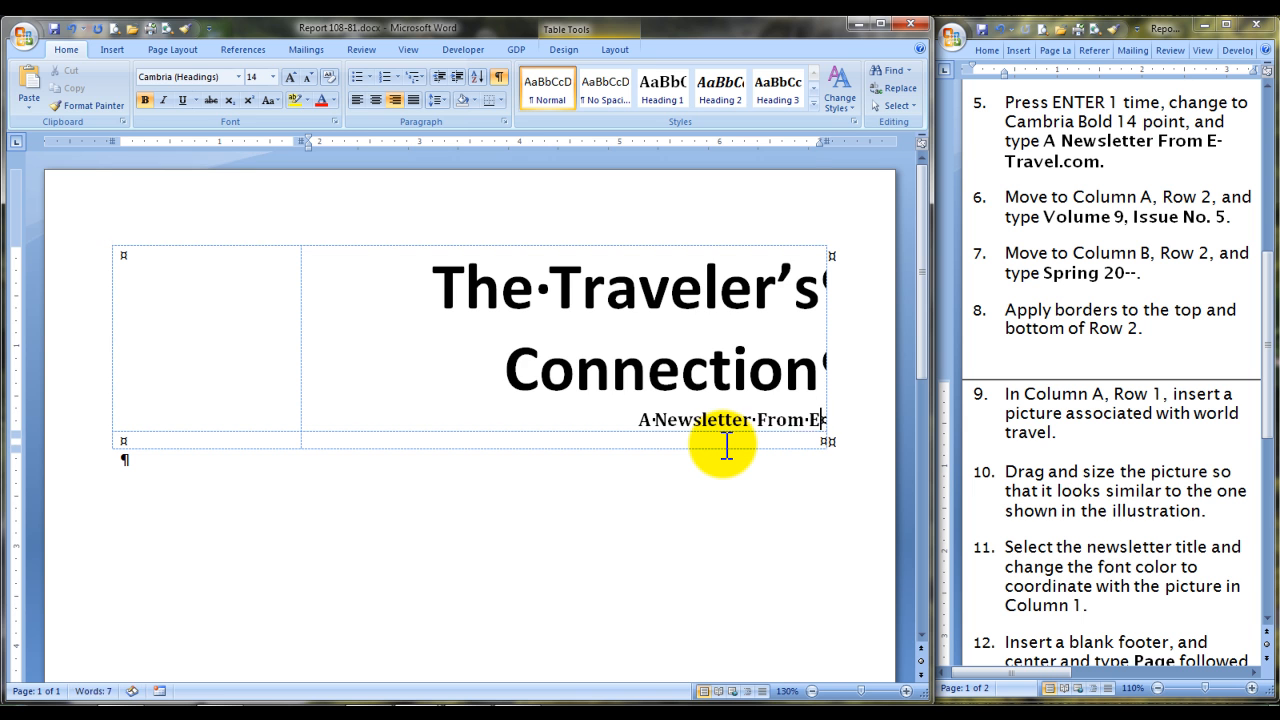
text(-Travel.com)
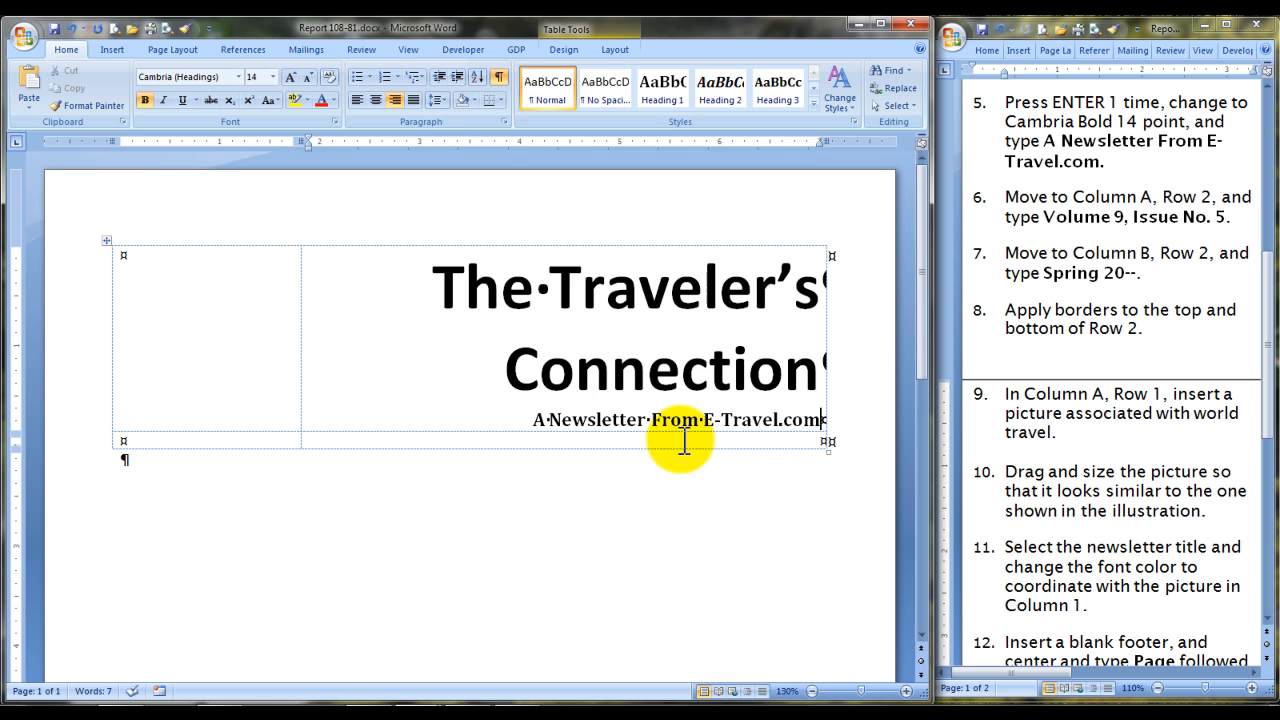
Enter "Volume 9, Issue No. 5" in Column A, Row 2, and move on to Column B of that row
click(258, 425)
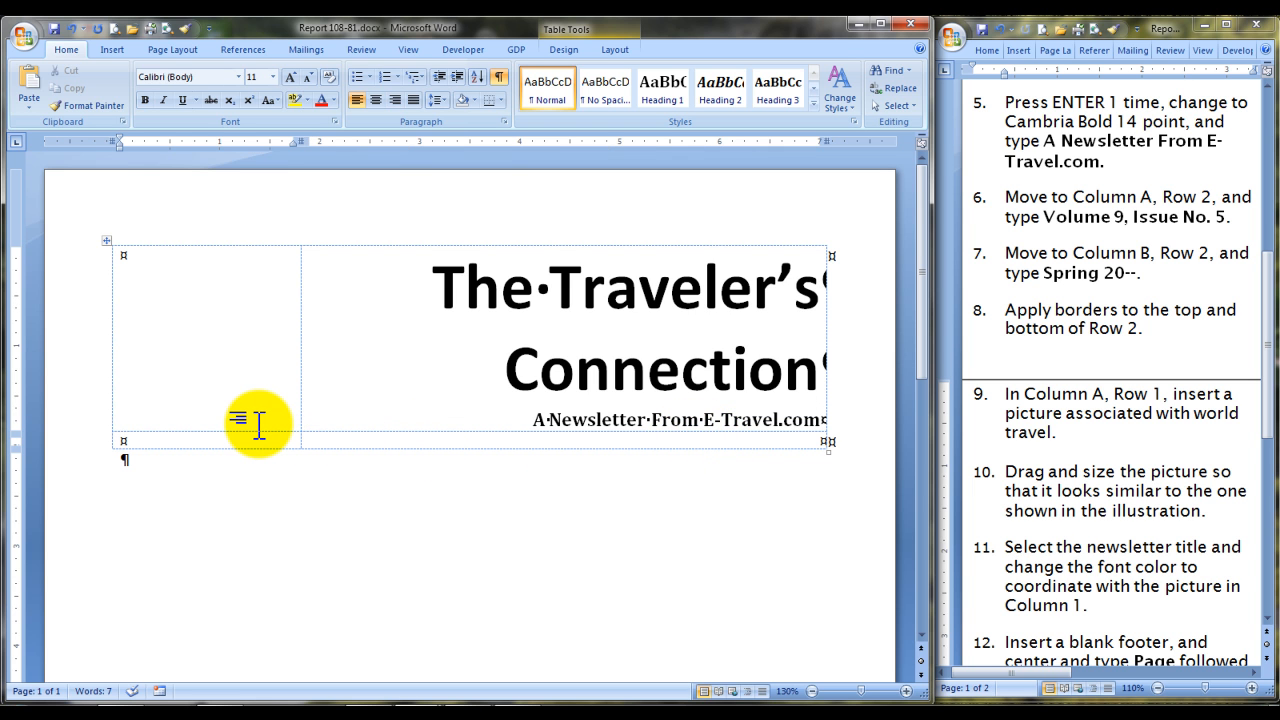
text(Volume 9, Issue No. 5)
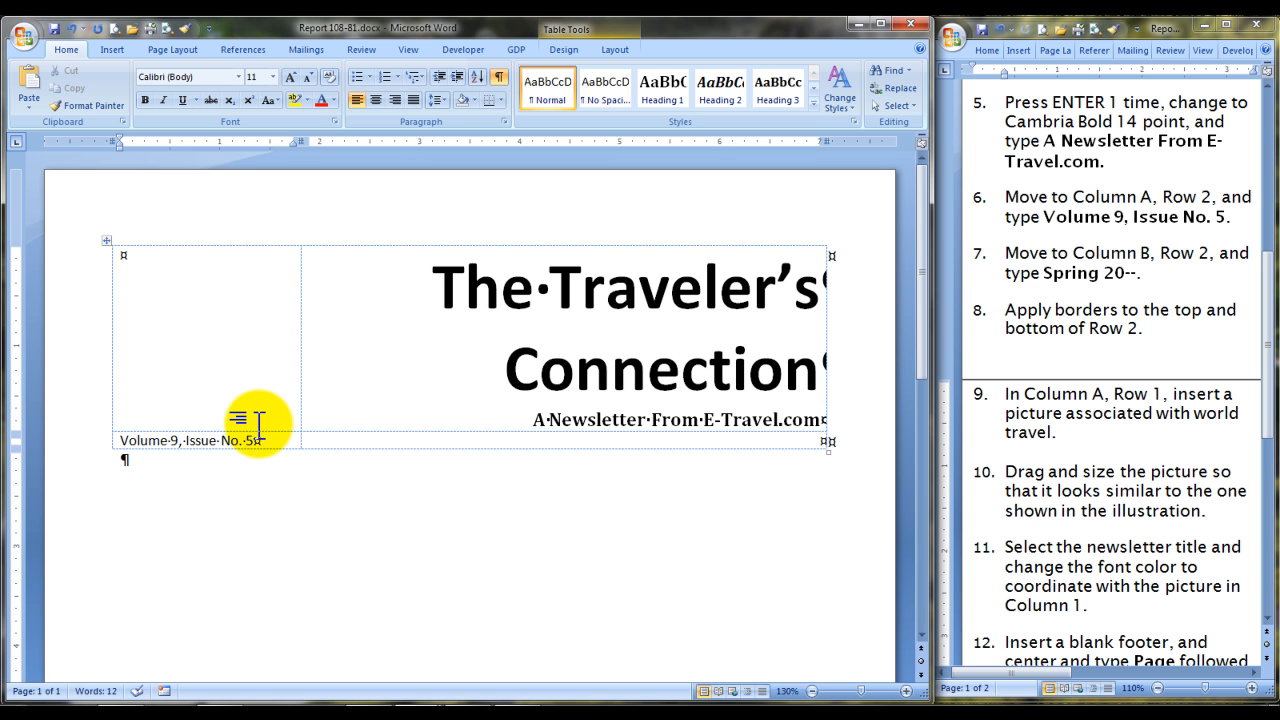
key(Tab)
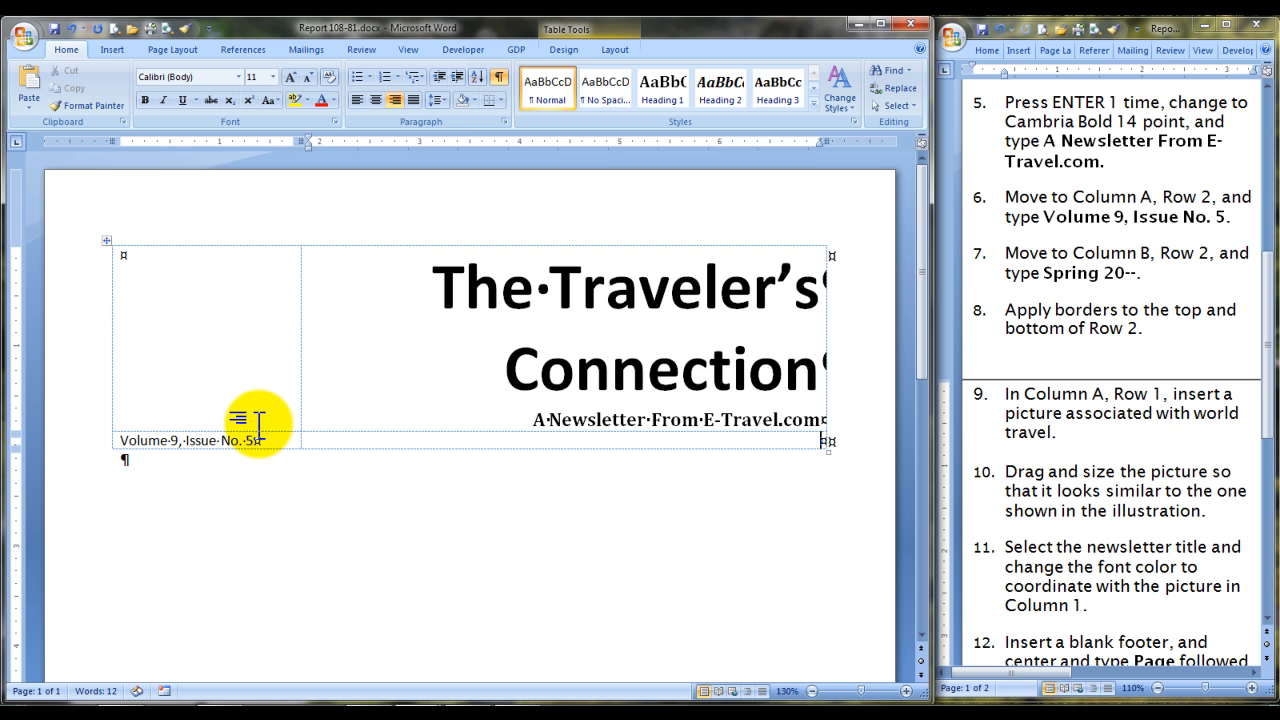
Enter "Spring 2010" in Column B, Row 2, and apply top and bottom borders to the whole of Row 2
text(Spring 2010)
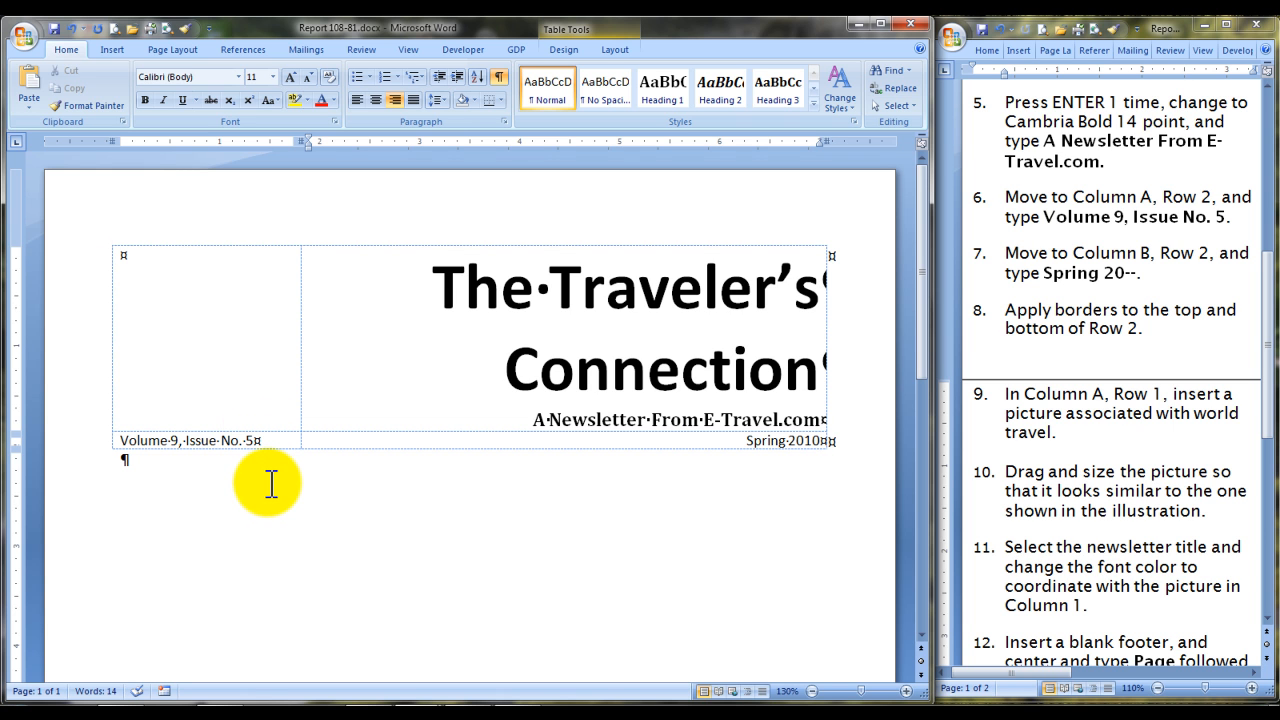
click(107, 440)
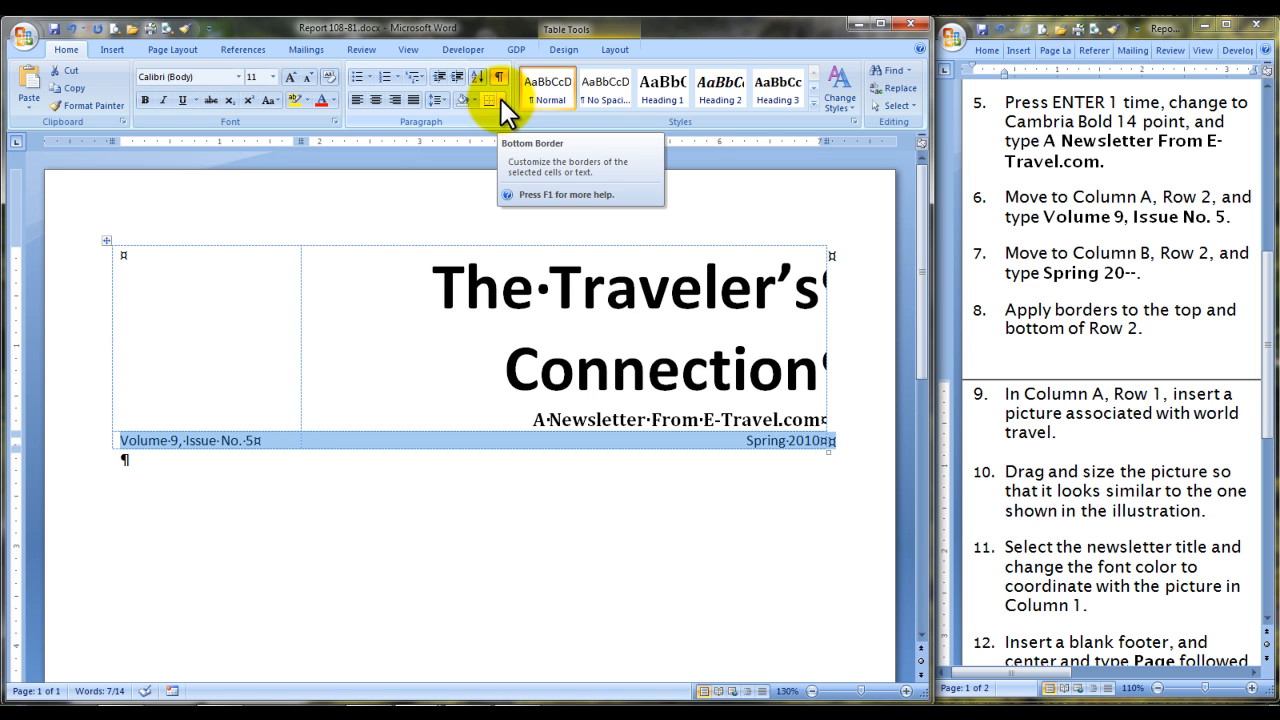
click(501, 101)
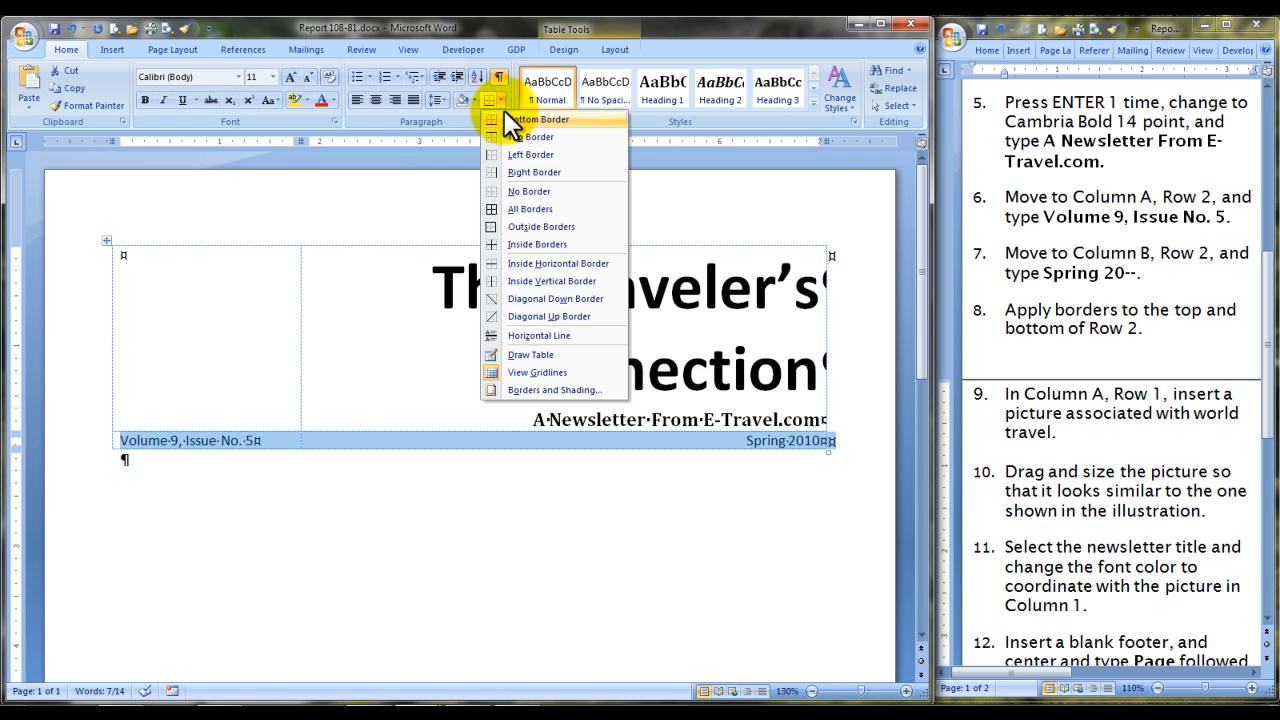
click(510, 119)
Search the clip art for "world travel" and insert the picture of an airplane circling a globe in Column A, Row 1
click(112, 49)
click(217, 91)
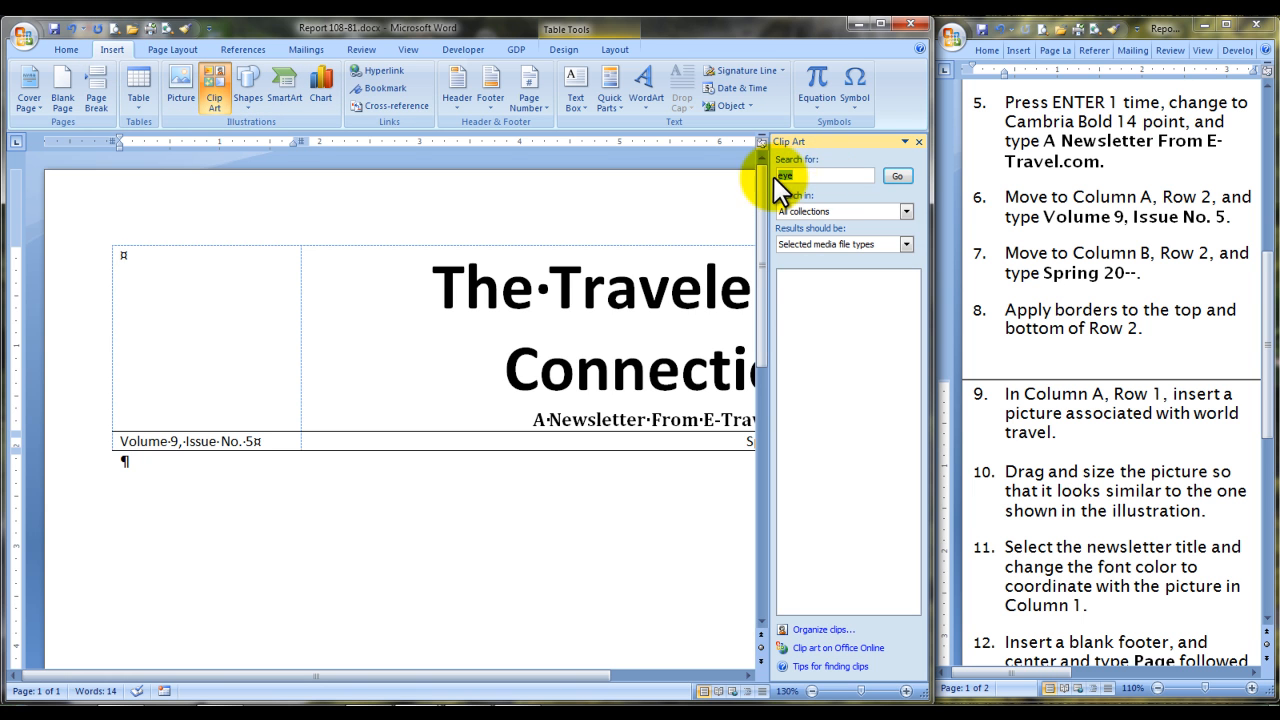
text(travel)
key(Return)
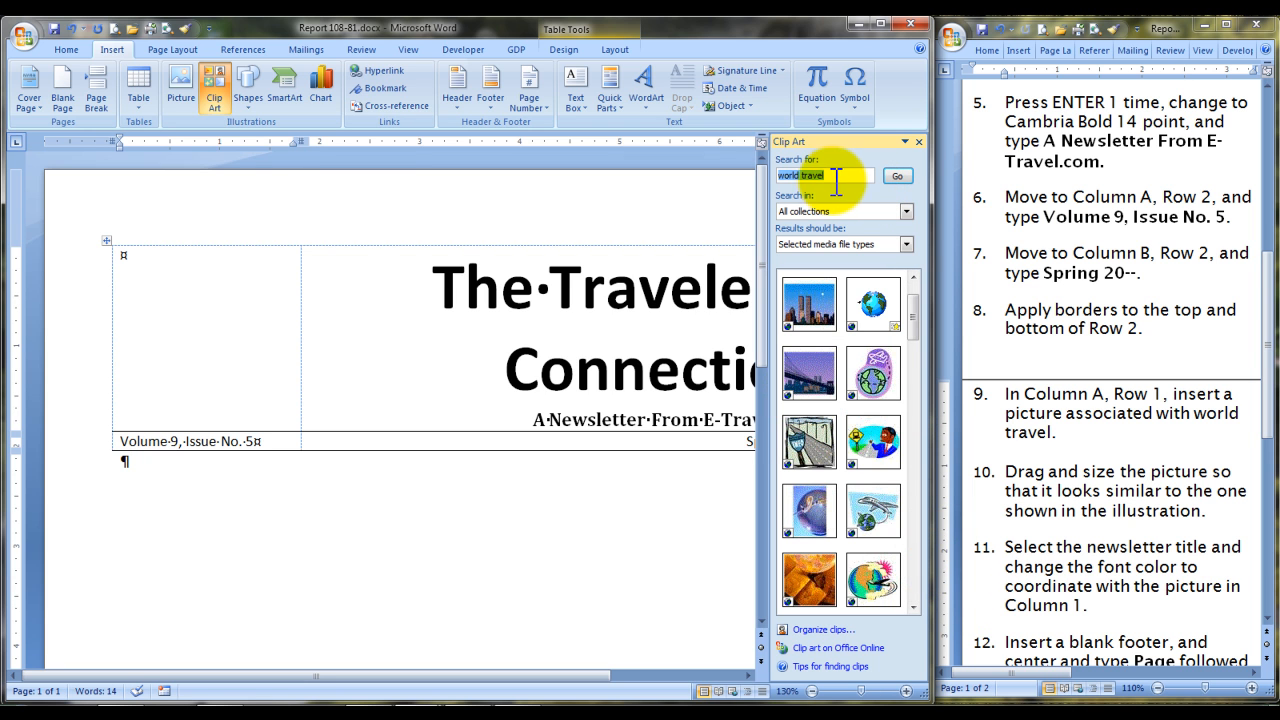
click(866, 513)
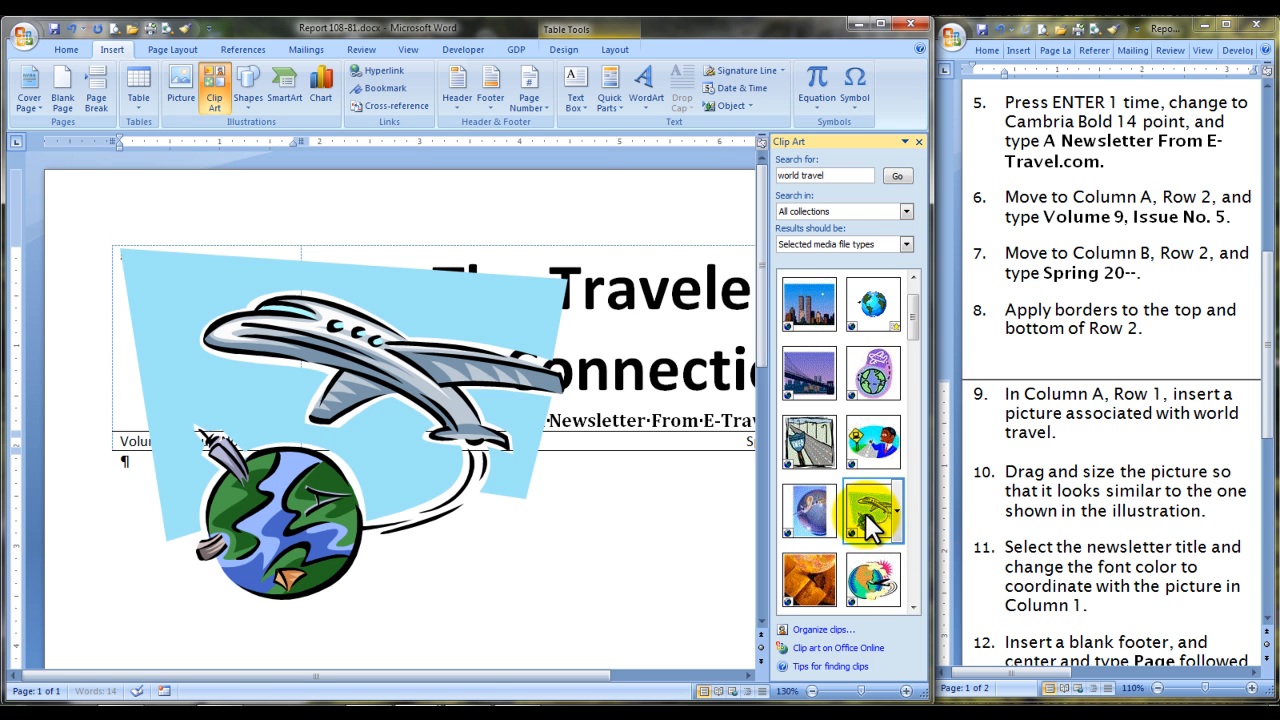